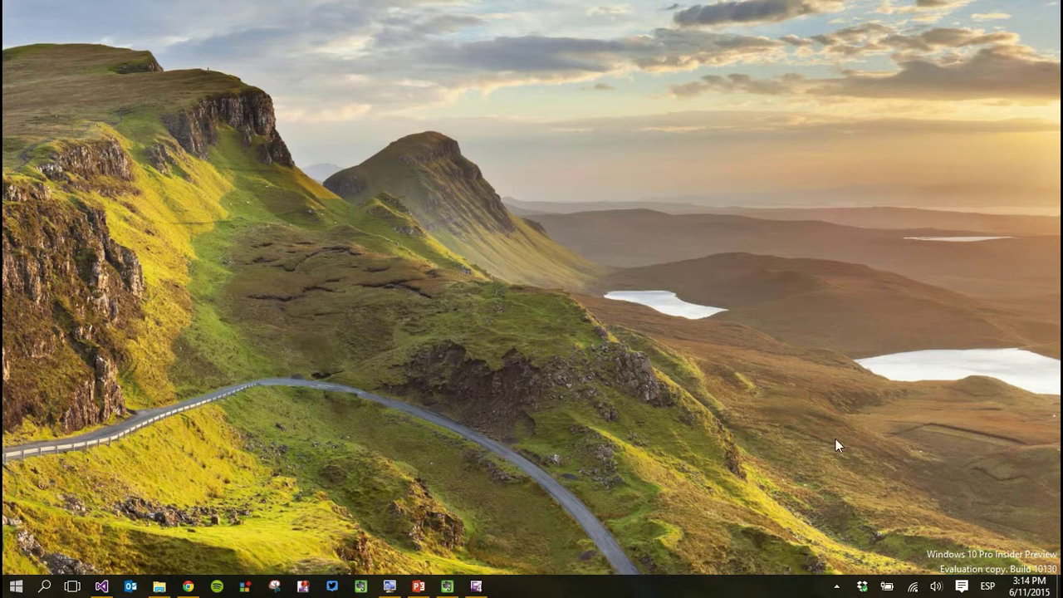
- Restore the Azure portal and show the Virtual Machines list with its two stopped machines
left_click(189, 586)
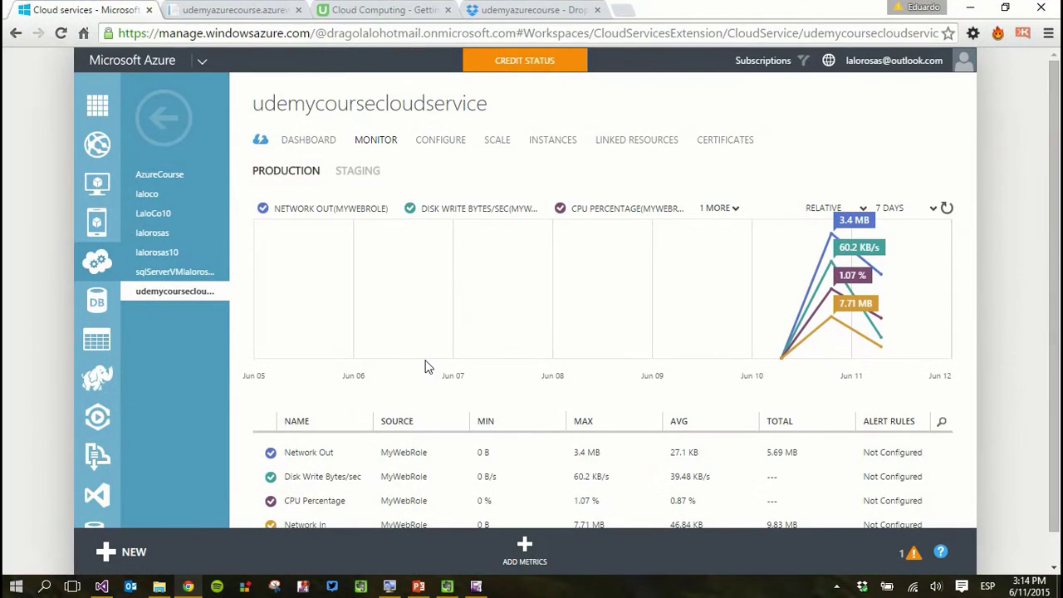
left_click(96, 184)
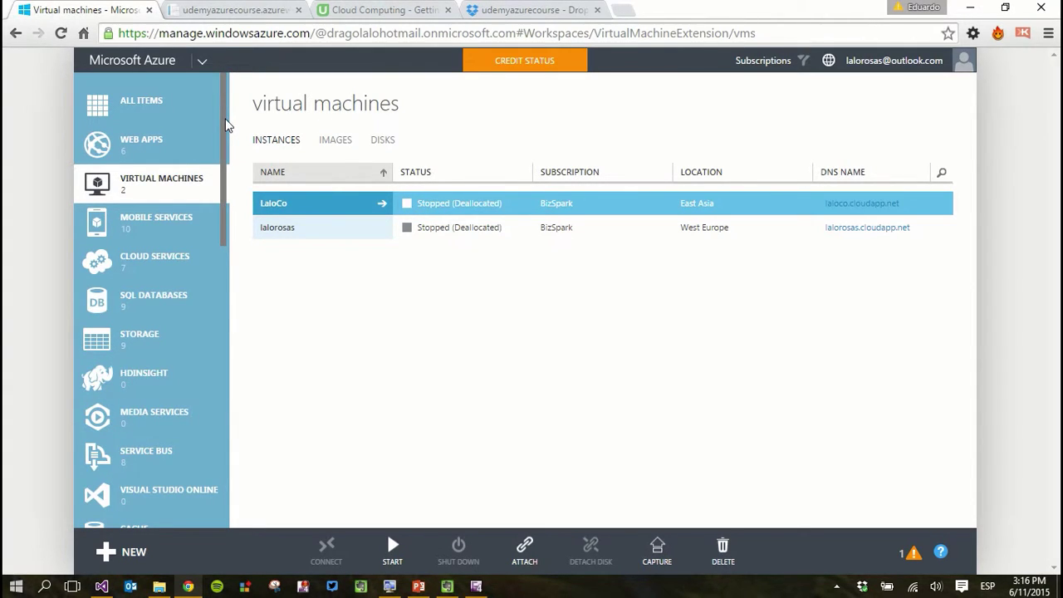
- Start a new virtual machine from the gallery via NEW > Compute > Virtual Machine
left_click(98, 548)
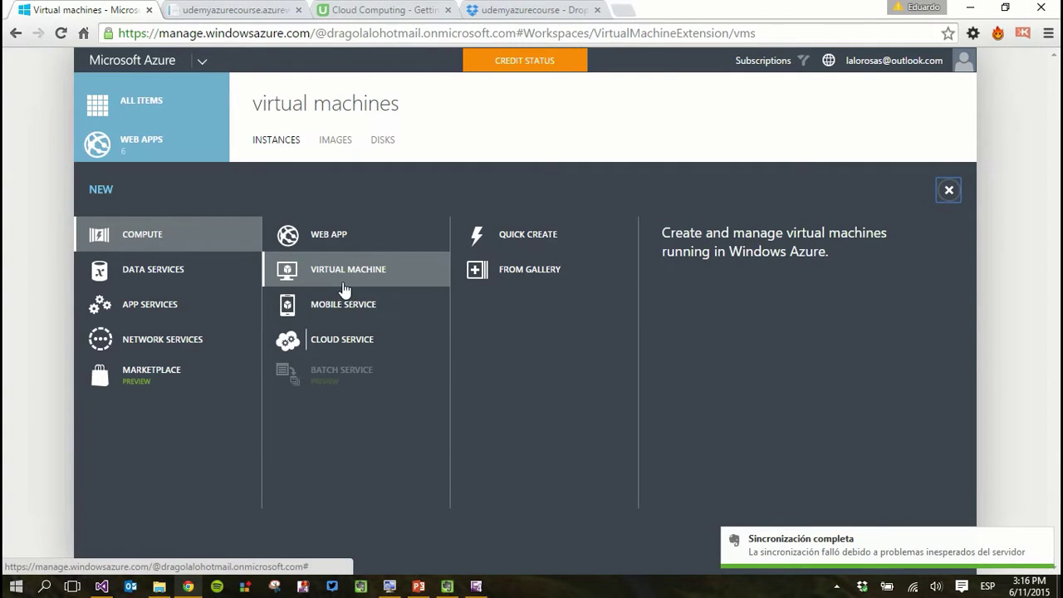
left_click(558, 271)
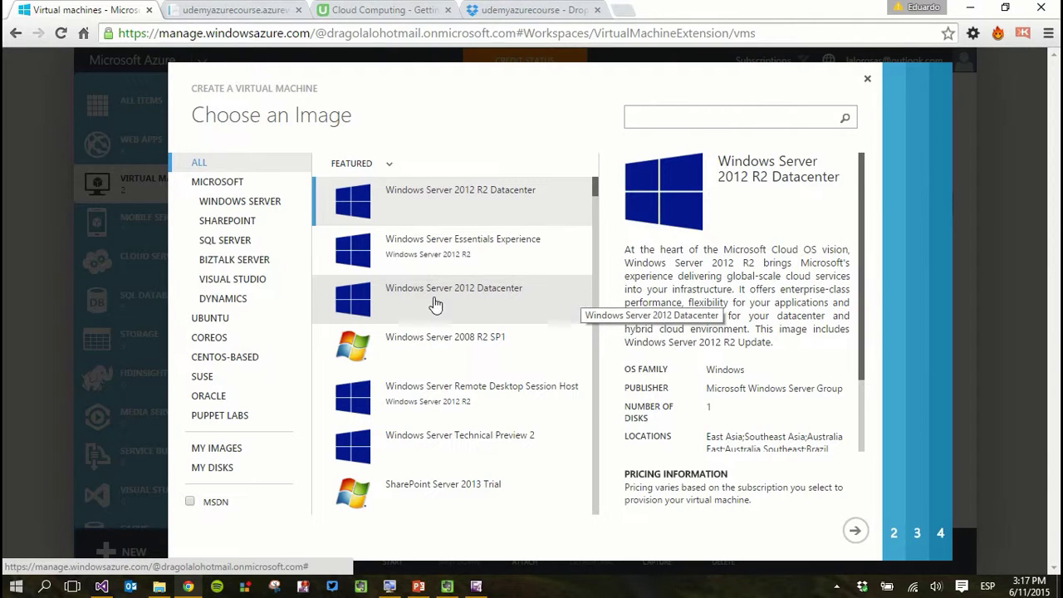
- Browse the Windows Server, SharePoint, Ubuntu, CoreOS, SUSE and Oracle images, then filter to SQL Server
left_click(239, 203)
left_click(243, 224)
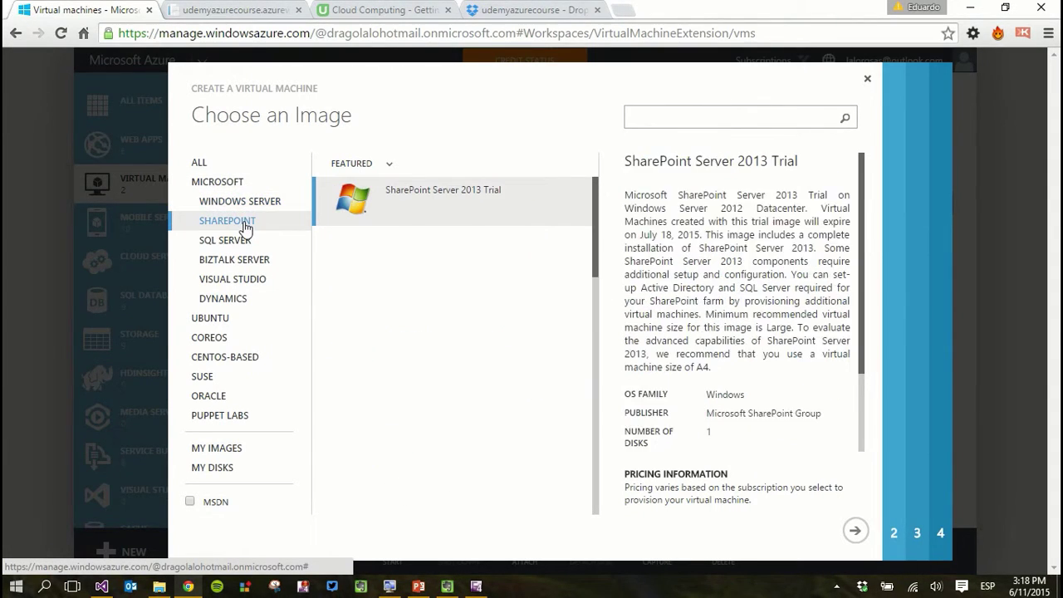
left_click(248, 244)
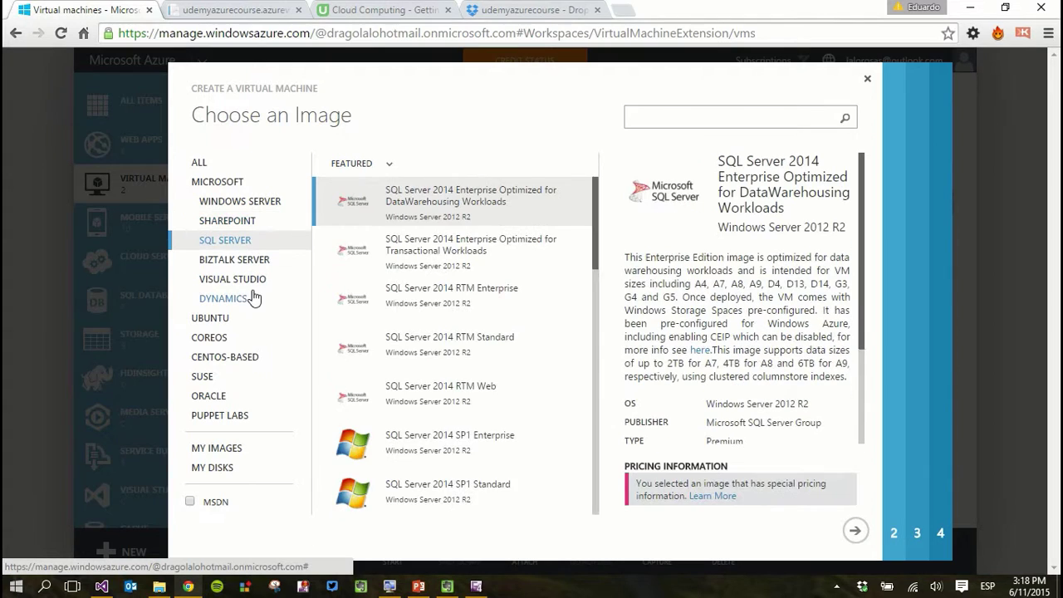
left_click(227, 321)
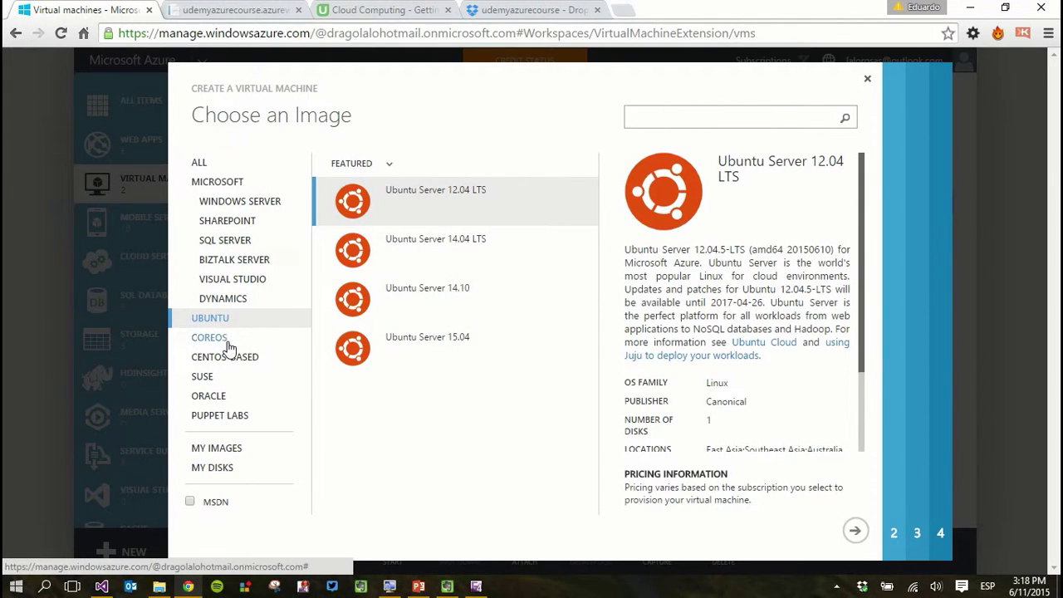
left_click(229, 344)
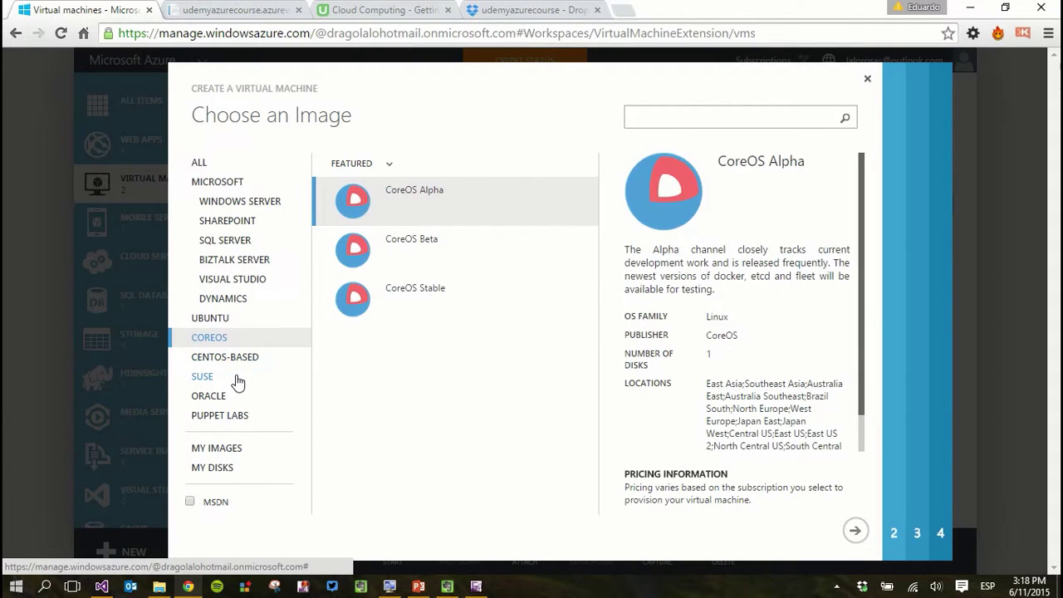
left_click(238, 378)
left_click(251, 399)
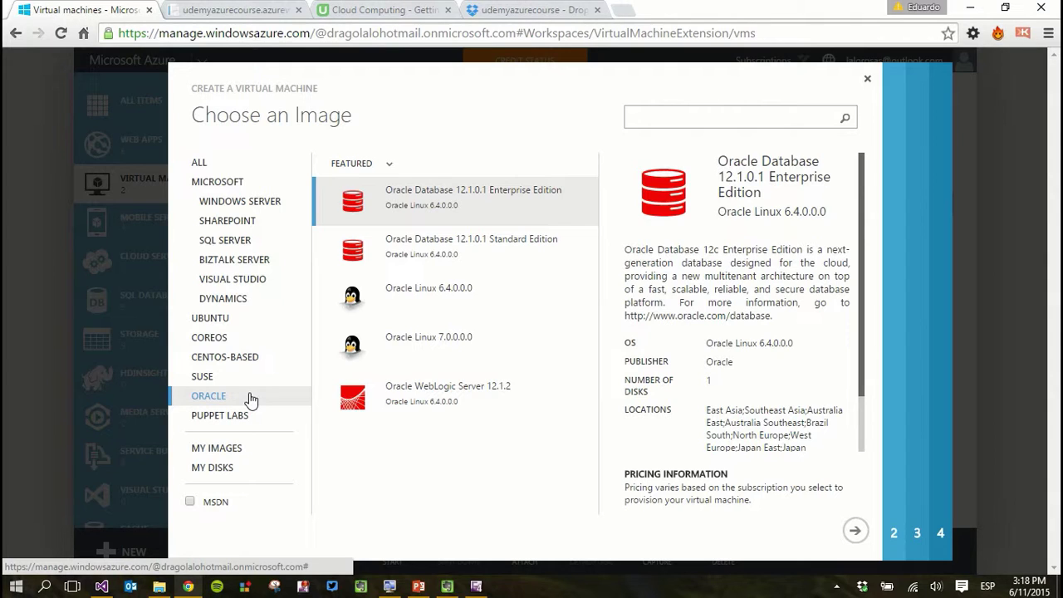
left_click(213, 240)
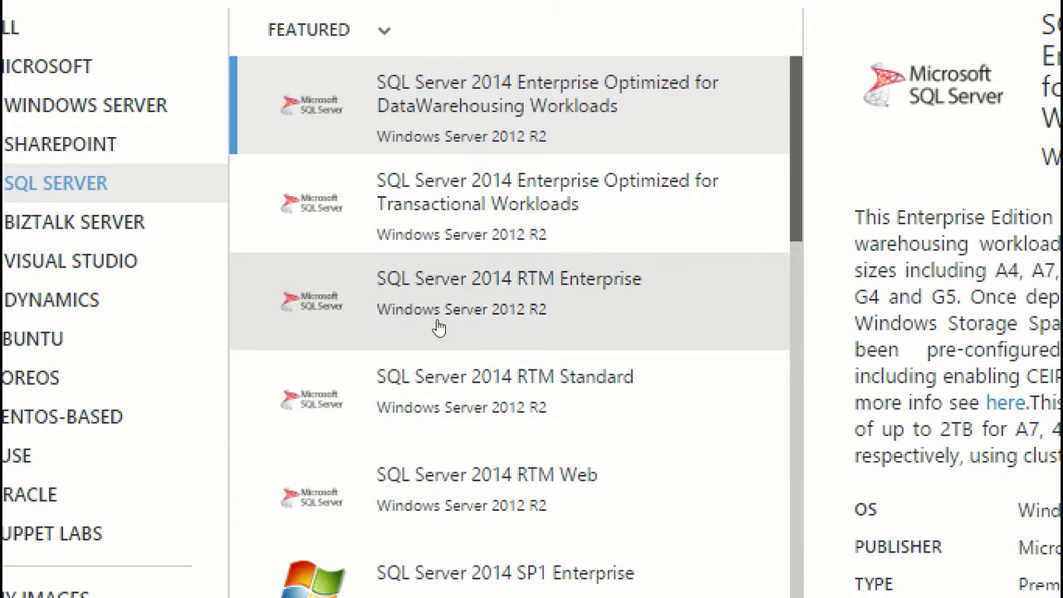
- Compare SQL Server 2014 Standard, 2008 R2 SP3 and 2016 CTP2, then pick SQL Server 2014 RTM Enterprise
left_click(453, 360)
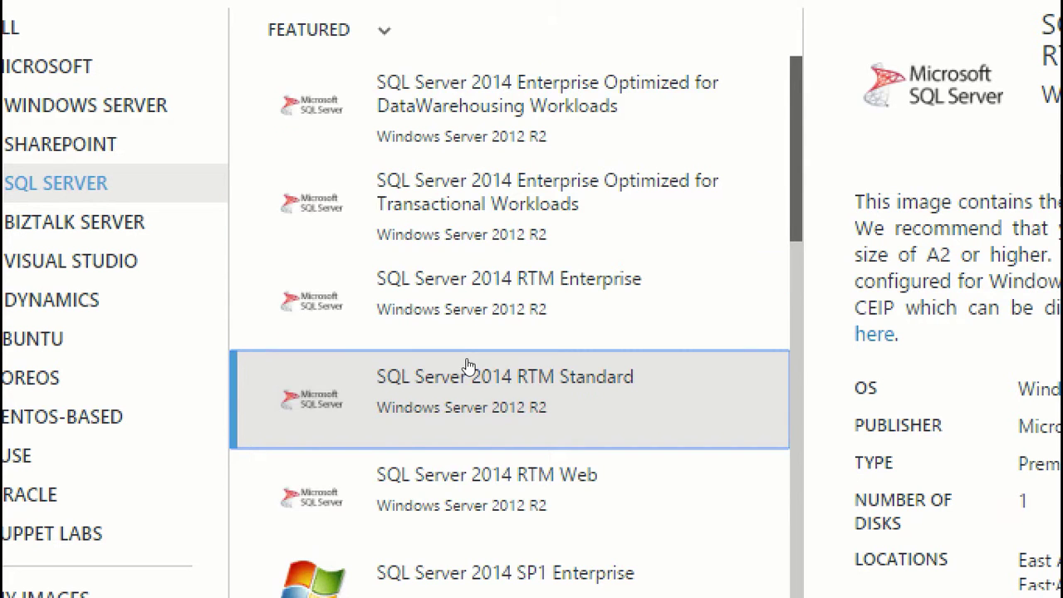
scroll(469, 364, "down", 15)
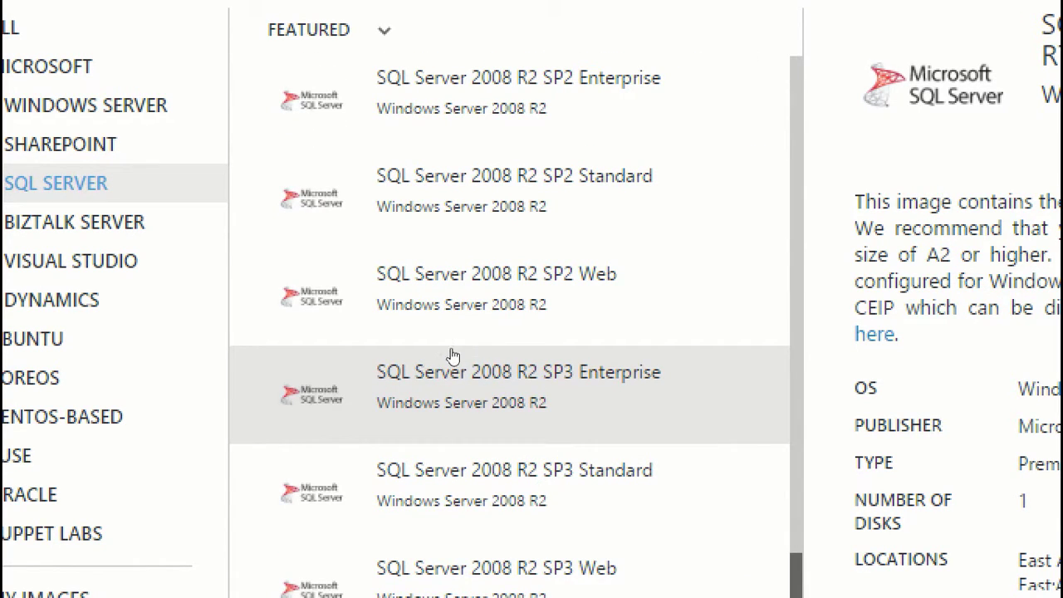
left_click(453, 355)
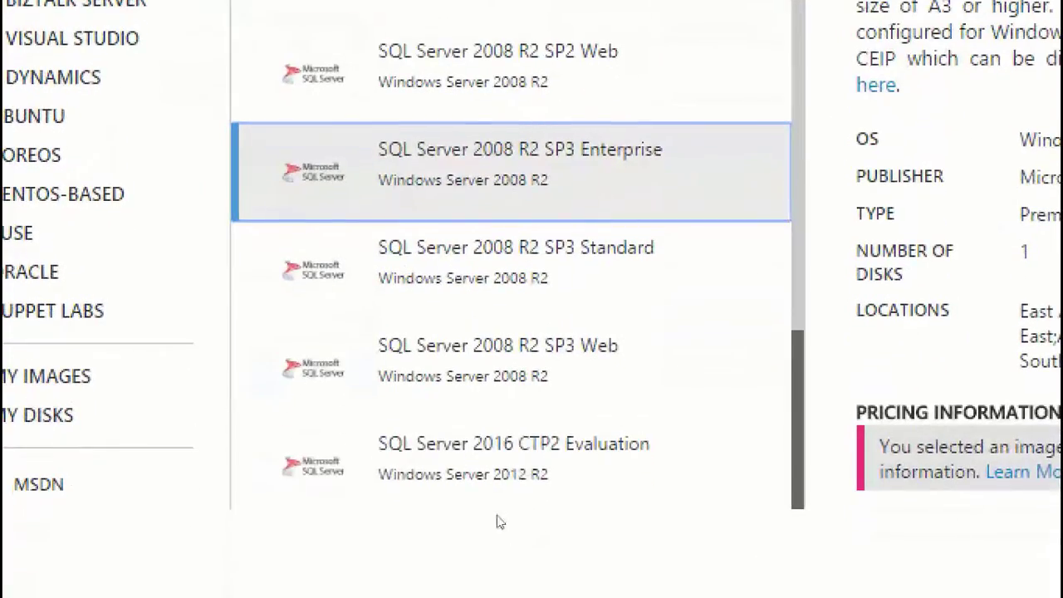
left_click(481, 493)
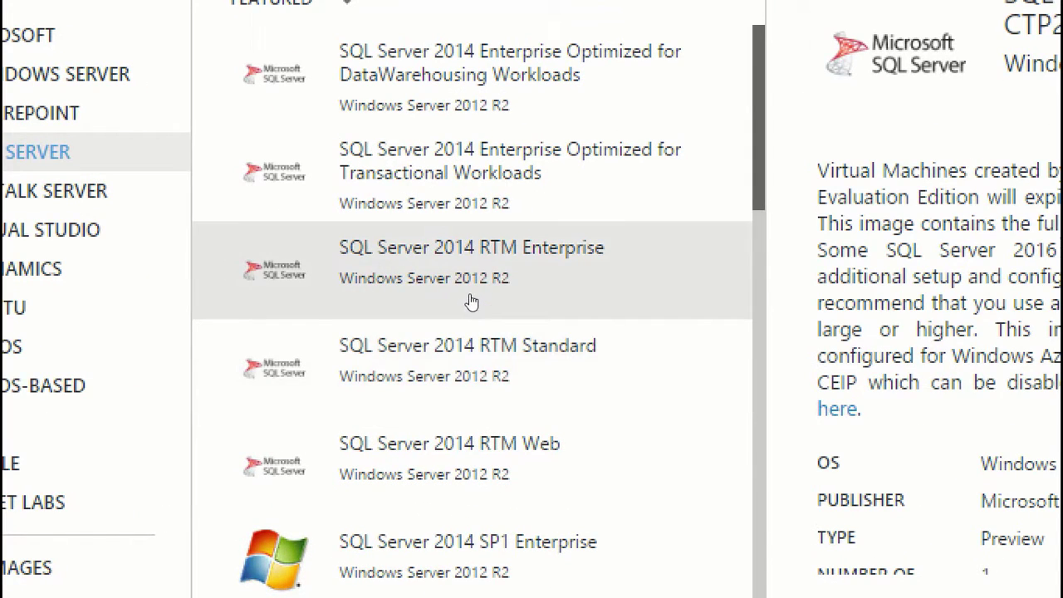
left_click(471, 302)
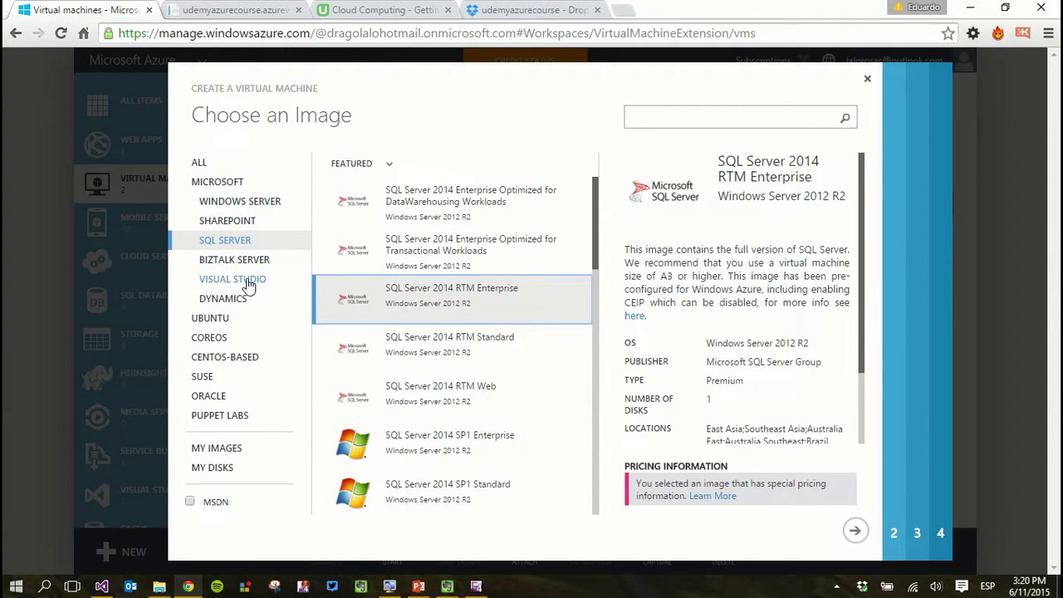
- Look through the Visual Studio images, including Visual Studio Ultimate 2013 Update 4
left_click(245, 281)
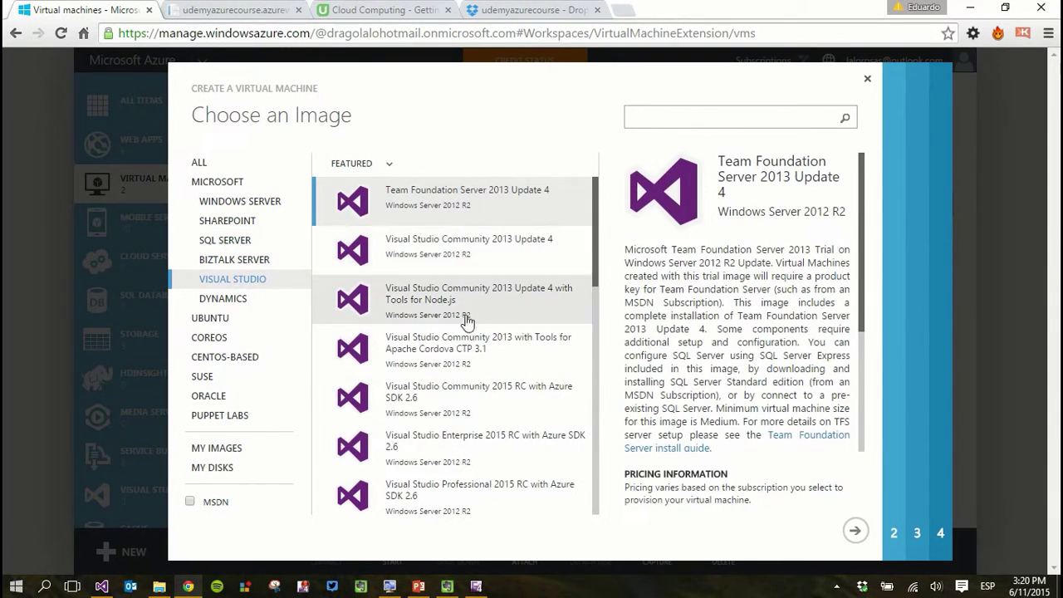
scroll(467, 254, "down", 6)
left_click(457, 422)
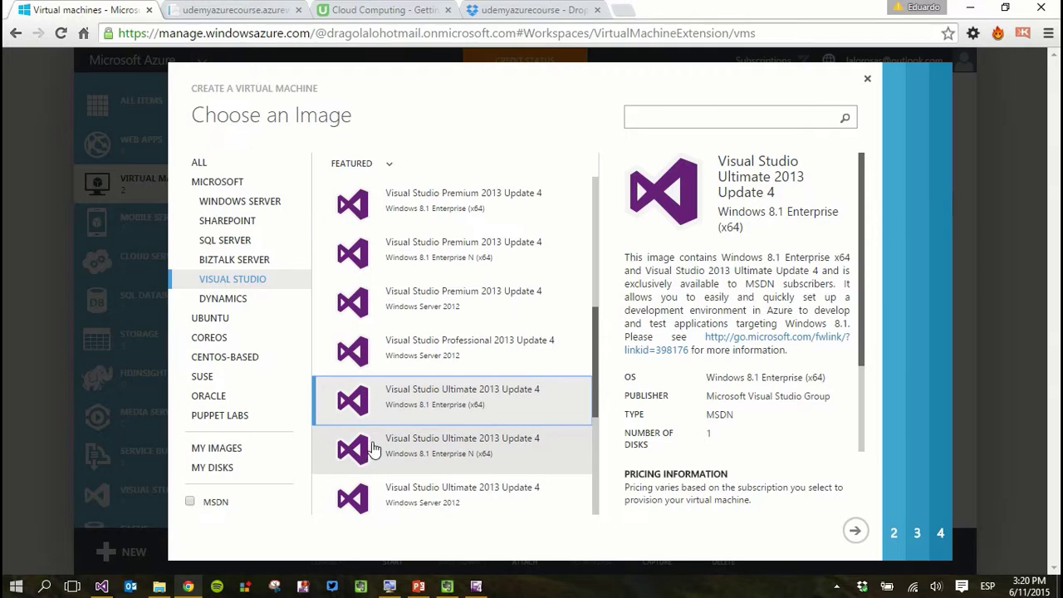
- Review the SQL Server 2012 SP2 images, then advance to virtual machine configuration
left_click(238, 246)
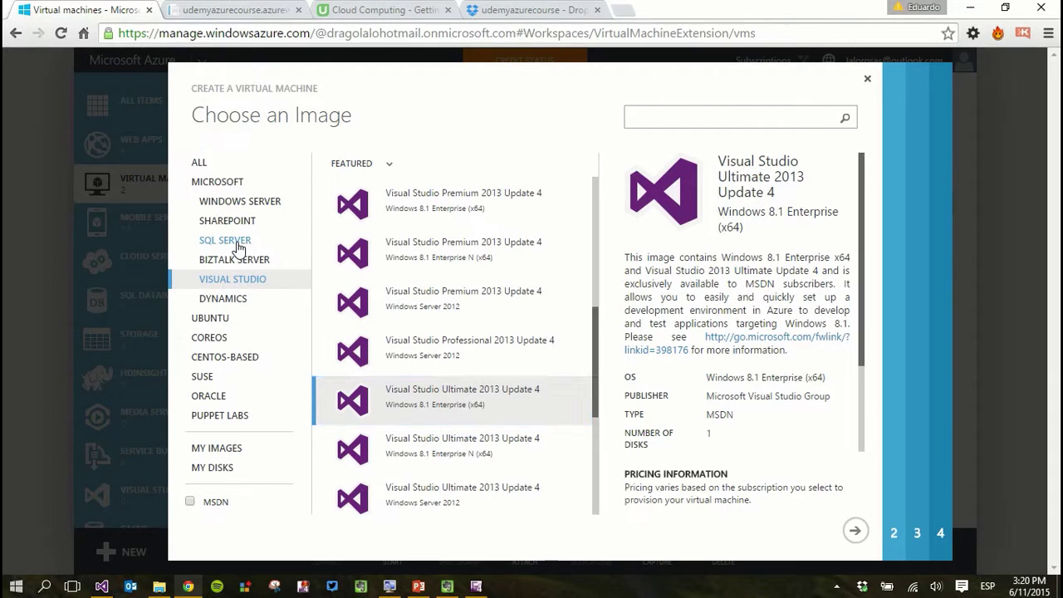
left_click(463, 347)
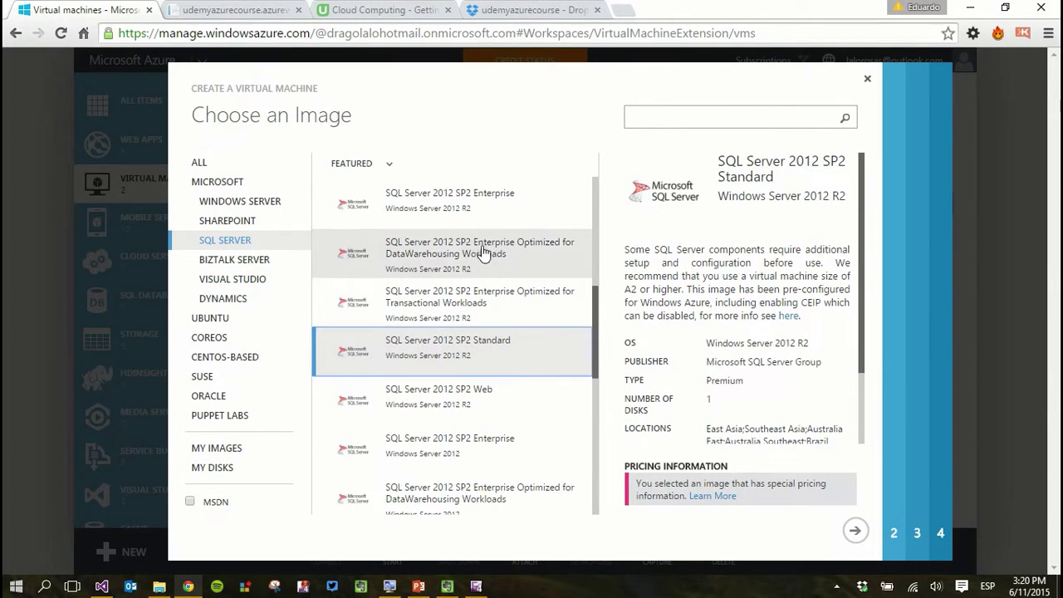
left_click(466, 199)
scroll(480, 304, "up", 2)
scroll(479, 304, "up", 2)
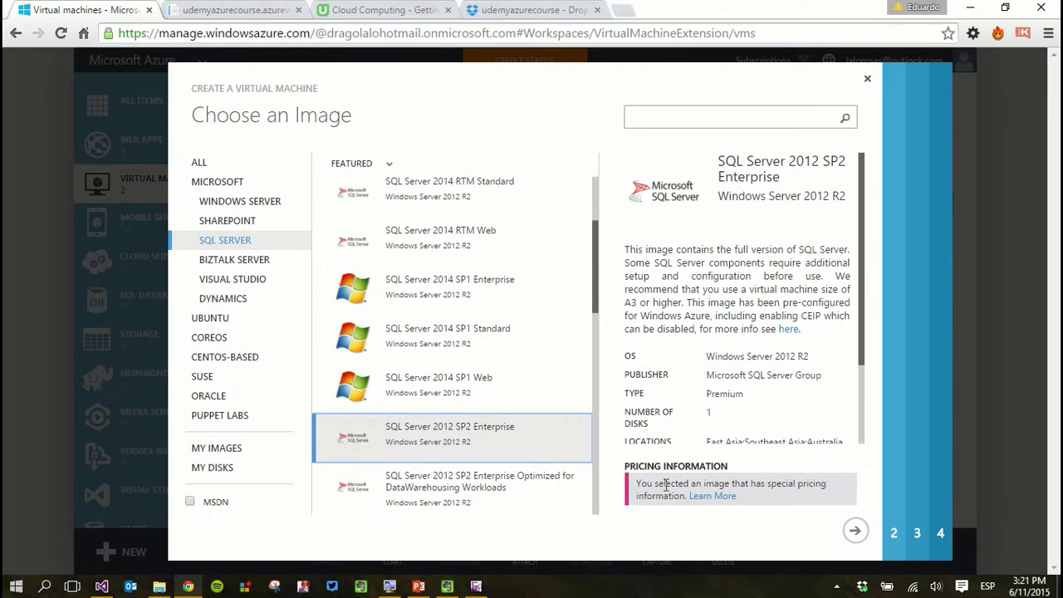
scroll(525, 371, "up", 3)
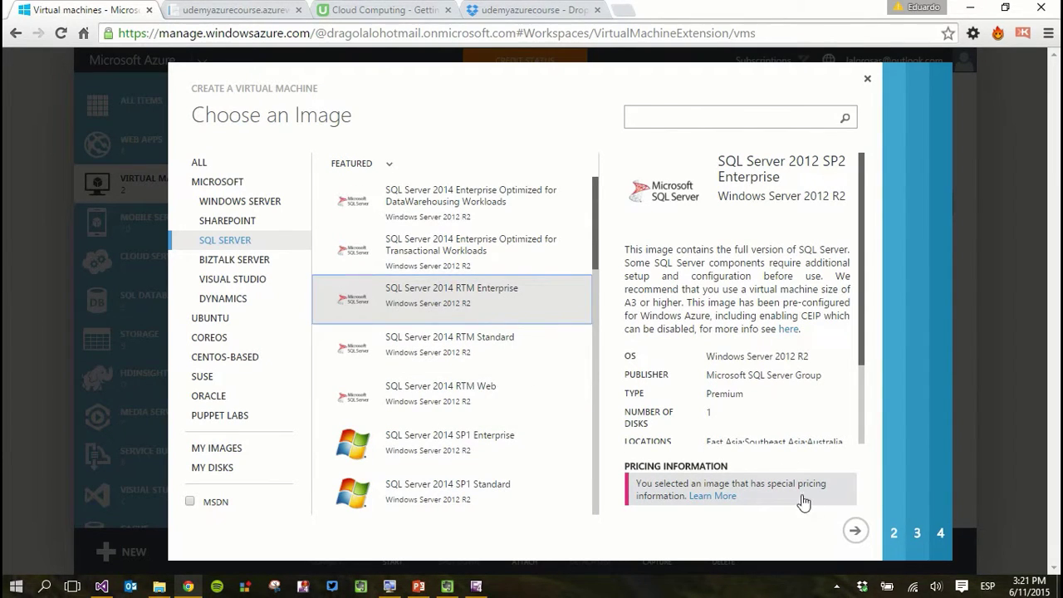
left_click(855, 530)
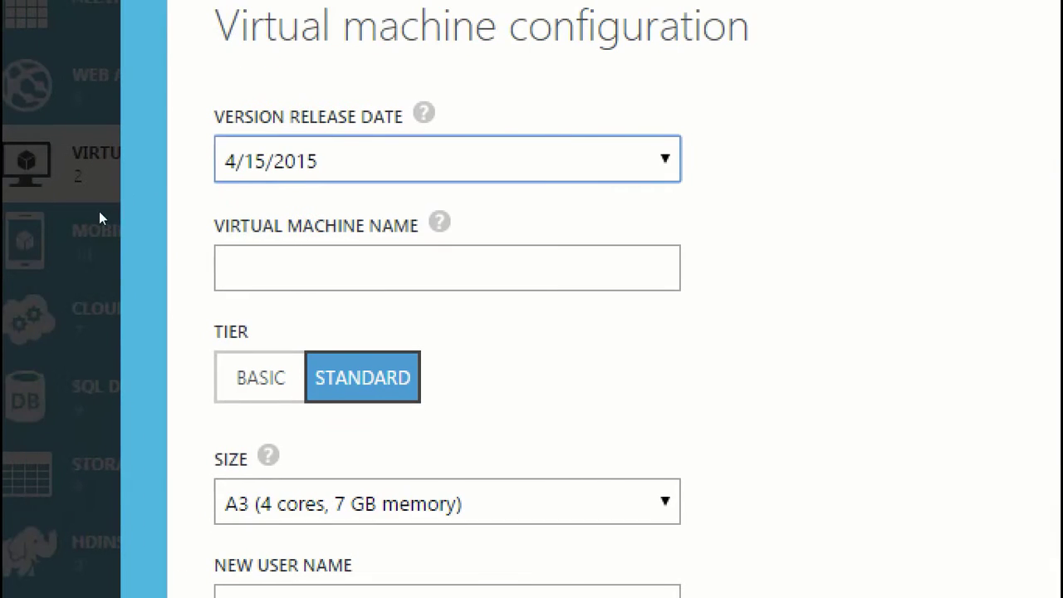
- Keep release date 4/15/2015 and name the machine udemycccourse
left_click(332, 179)
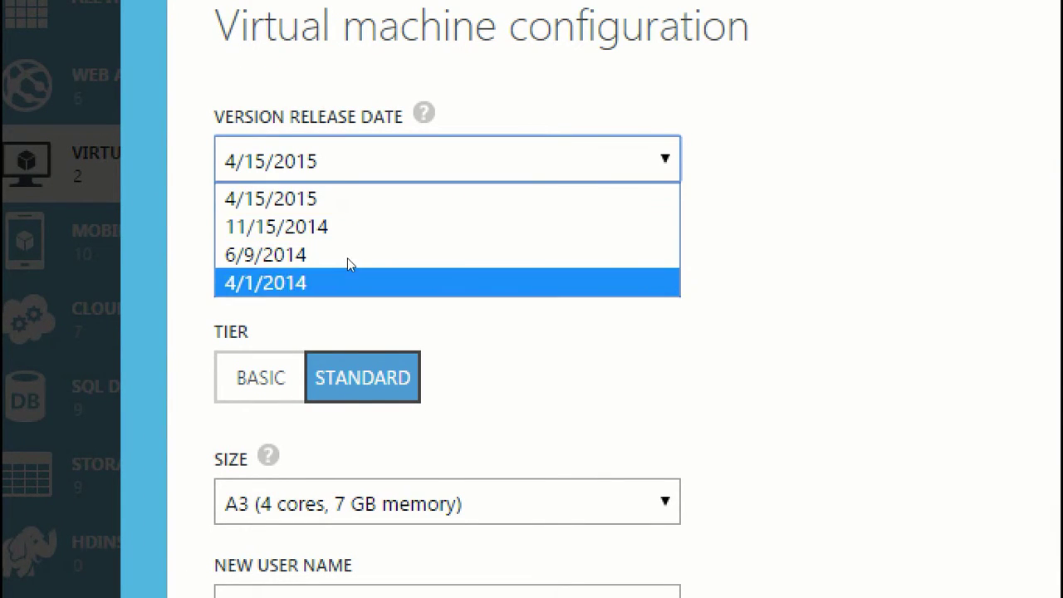
left_click(300, 202)
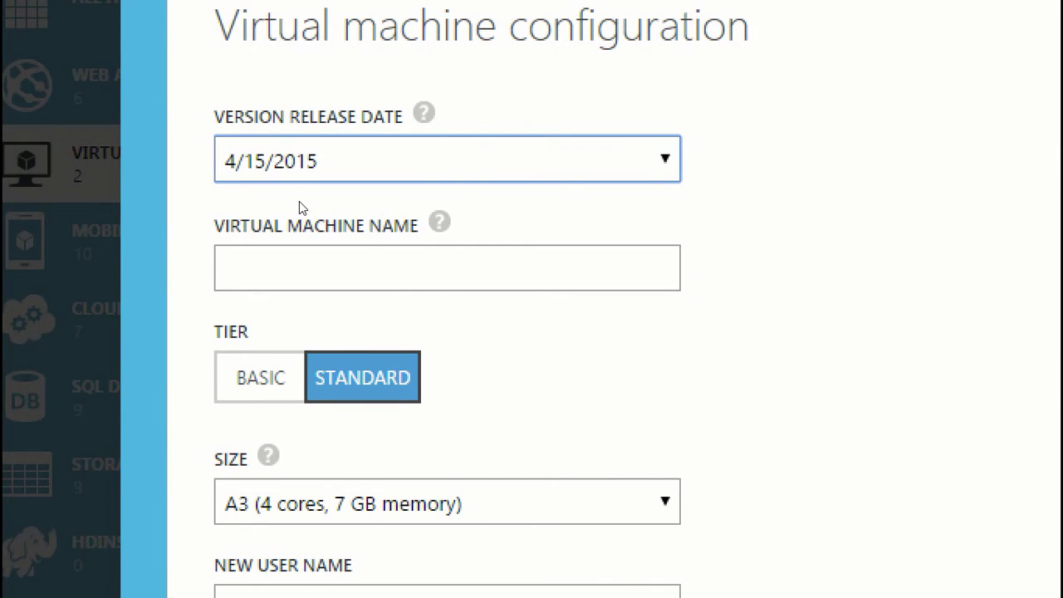
left_click(307, 226)
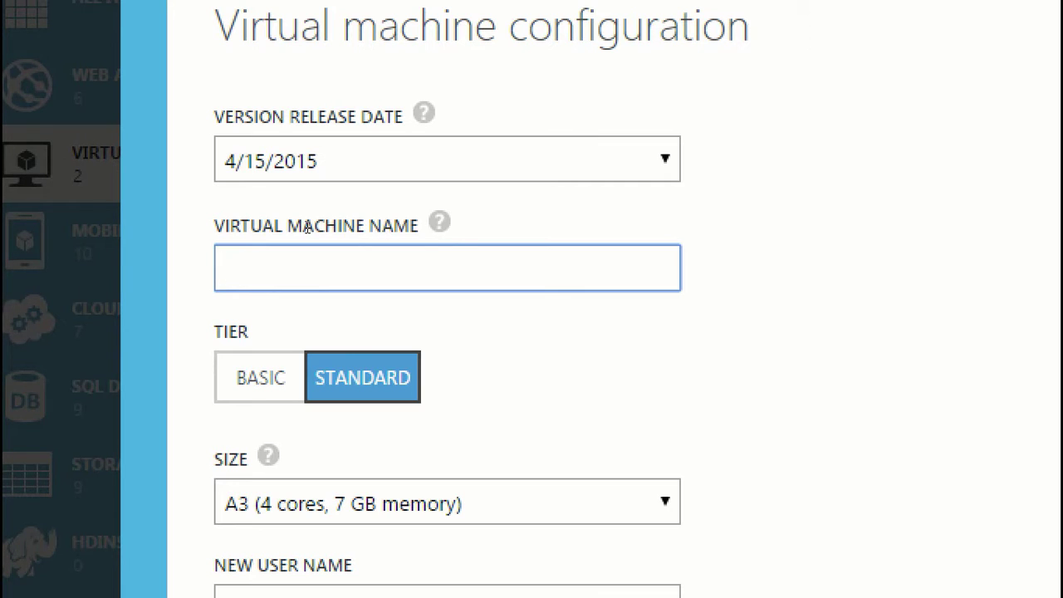
type("udemy")
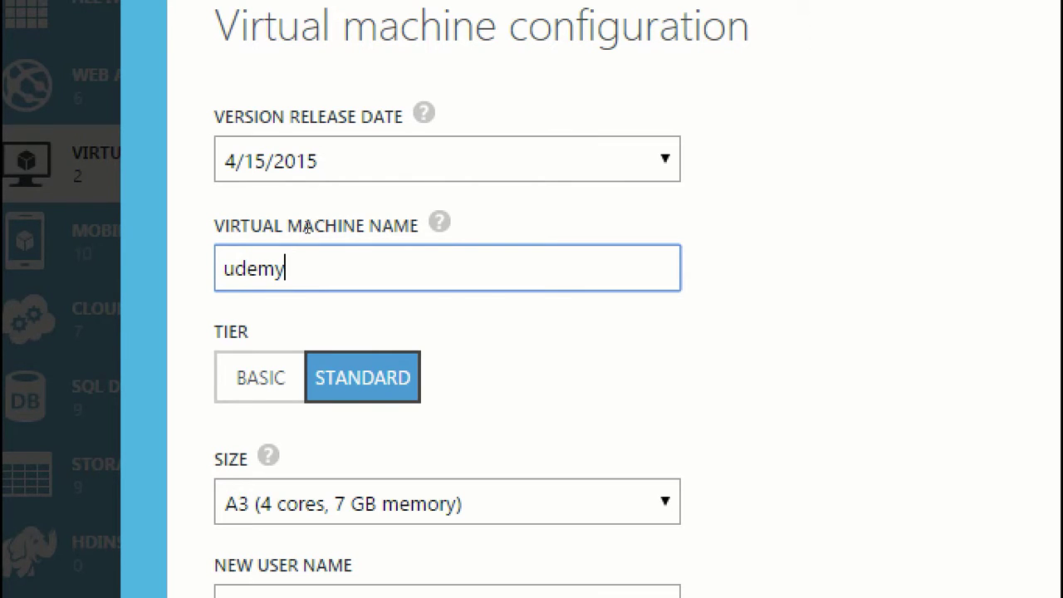
type("cloudcomputingcourse")
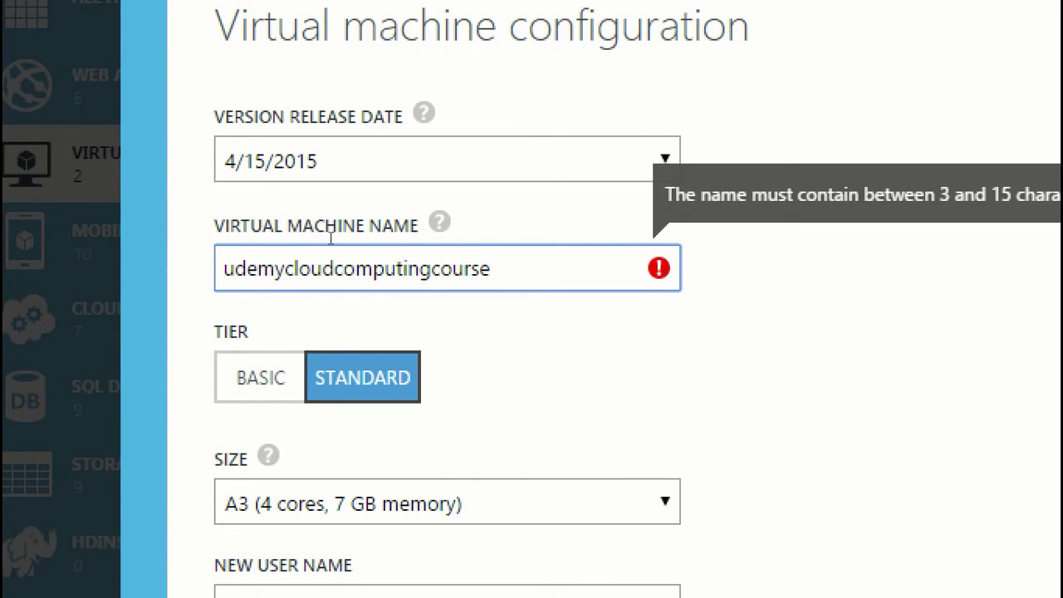
key("shift+Left")
key("shift+Left")
key("shift+Left")
key("shift+Left")
key("shift+Left")
key("shift+Left")
key("shift+Left")
key("shift+Left")
key("shift+Left")
key("shift+Left")
key("shift+Left")
key("shift+Left")
key("shift+Left")
key("shift+Left")
key("shift+Left")
key("shift+Left")
key("shift+Left")
key("shift+Right")
key("shift+Right")
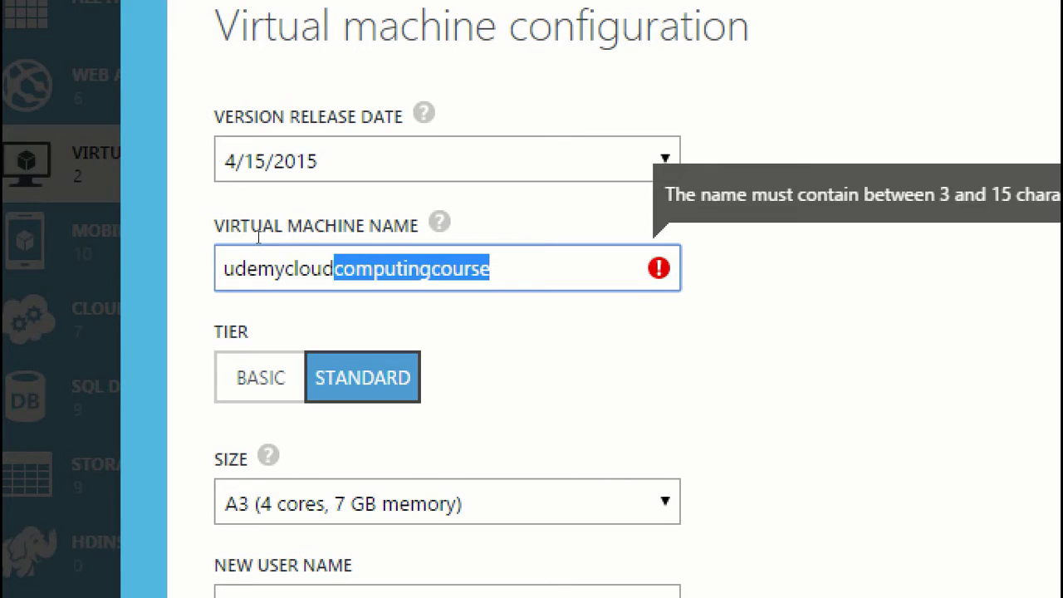
type("course")
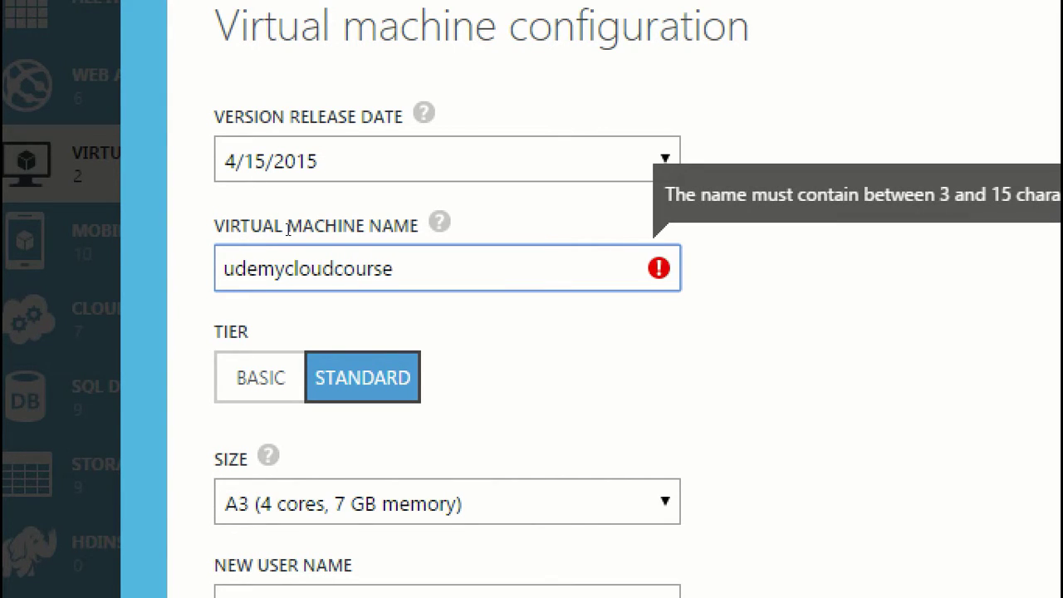
key("shift+Left")
key("shift+Left")
key("shift+Left")
key("shift+Left")
key("shift+Left")
key("shift+Left")
key("shift+Left")
key("shift+Left")
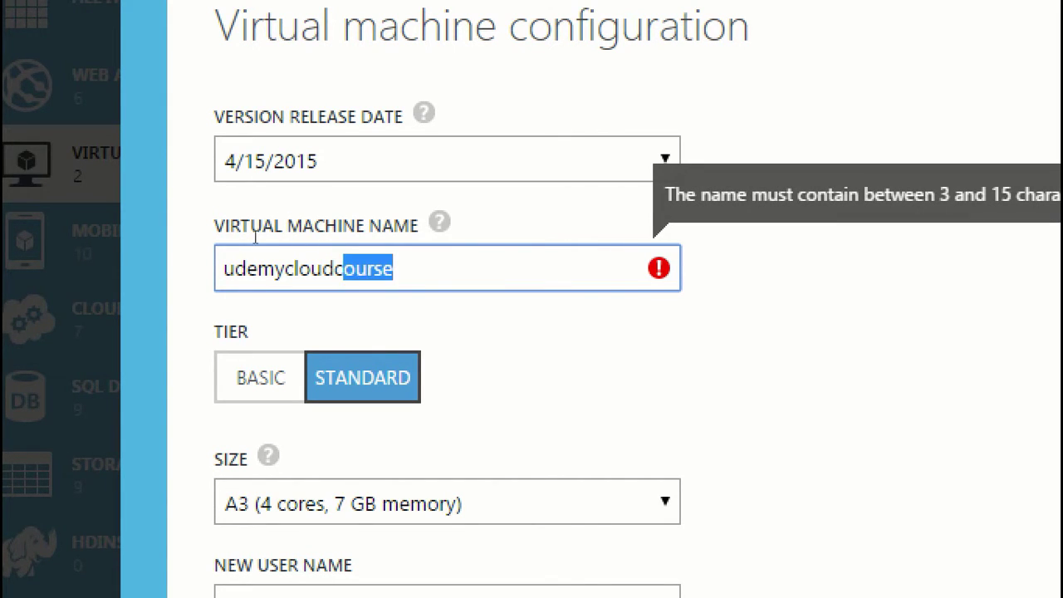
type("ud")
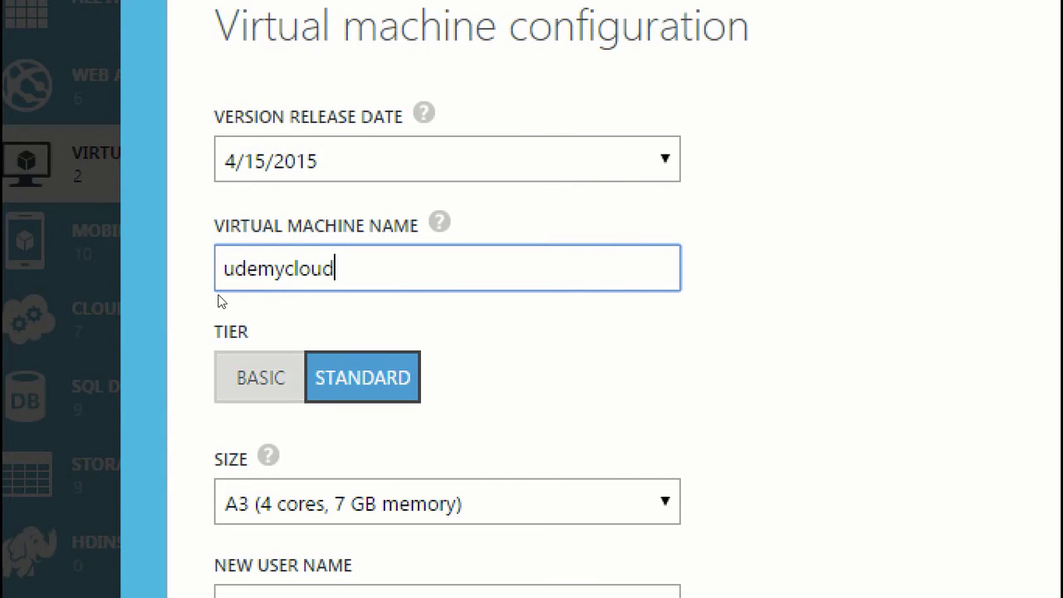
- Compare the sizes offered on the Basic and Standard tiers, staying on Standard
left_click(260, 378)
key("space")
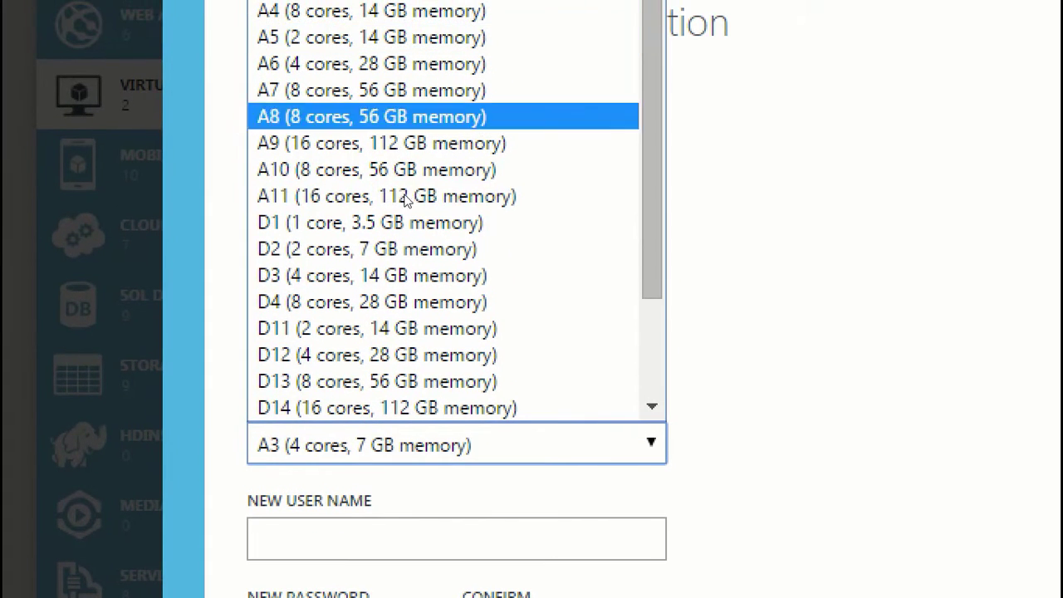
scroll(429, 260, "down", 2)
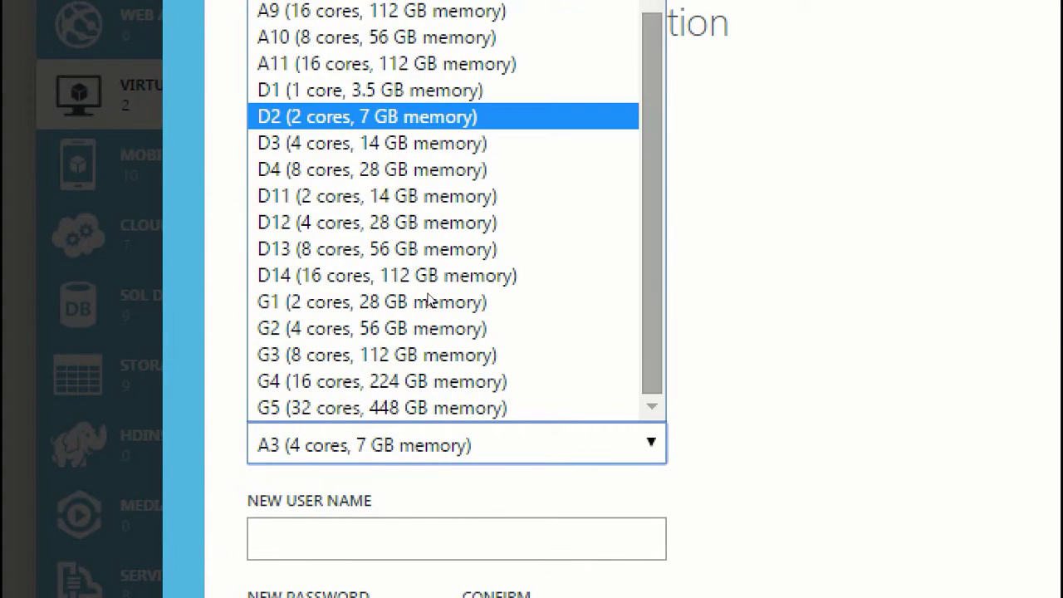
left_click(829, 201)
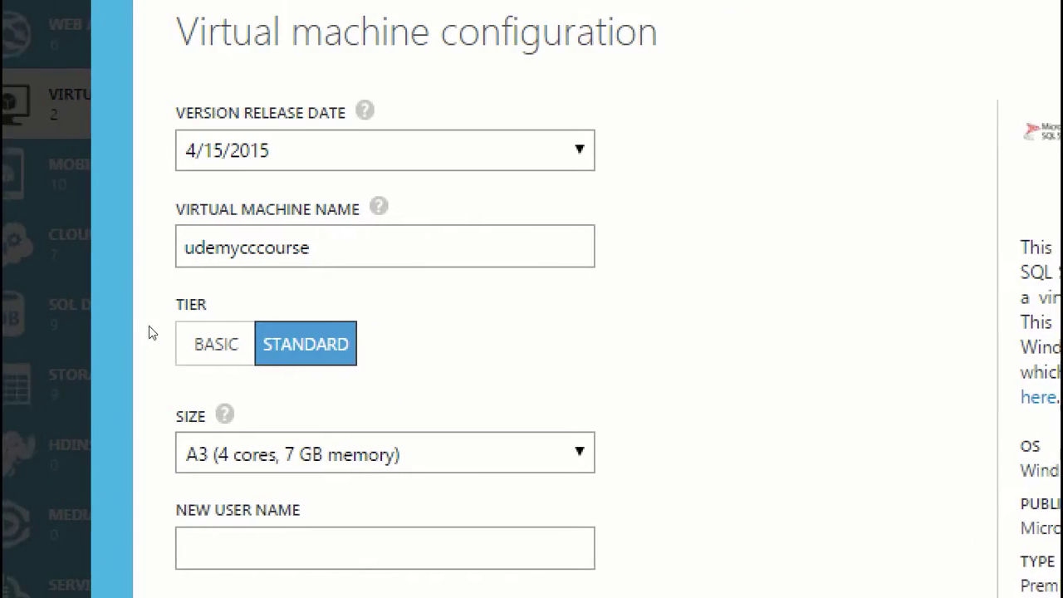
left_click(283, 282)
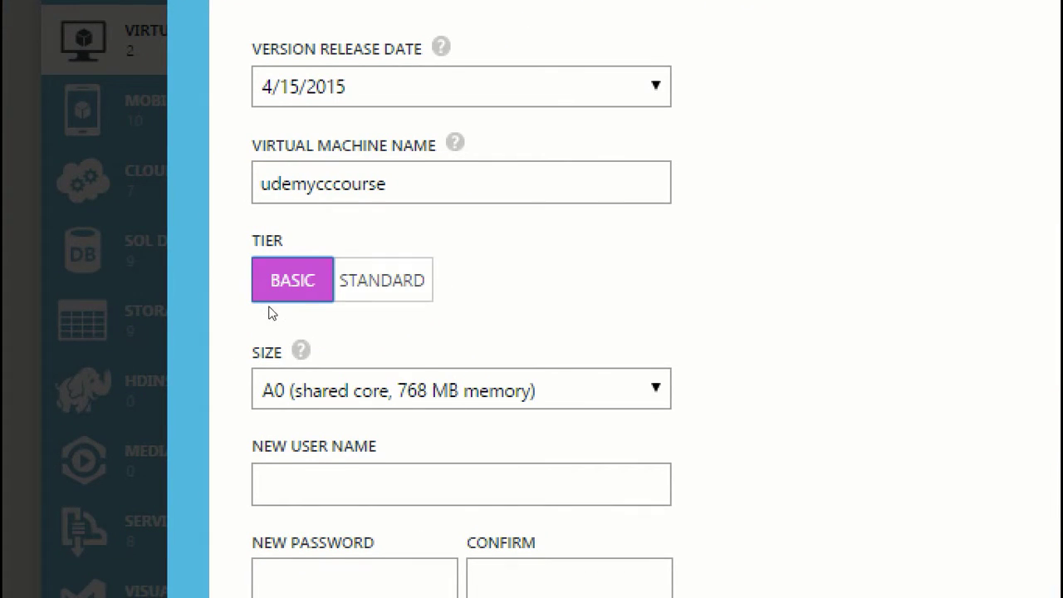
left_click(301, 373)
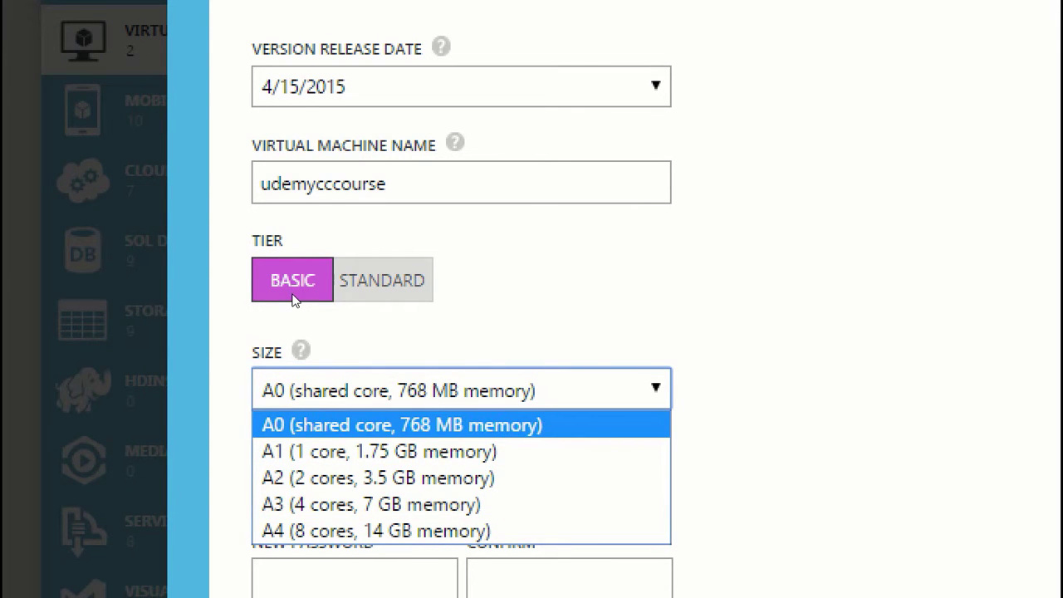
left_click(382, 280)
left_click(365, 391)
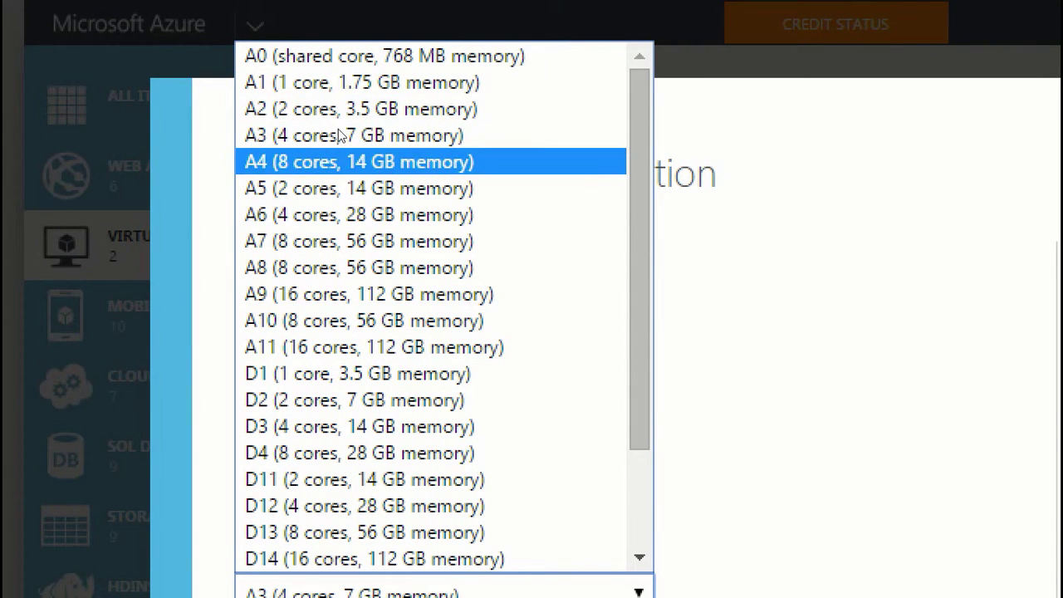
key("Escape")
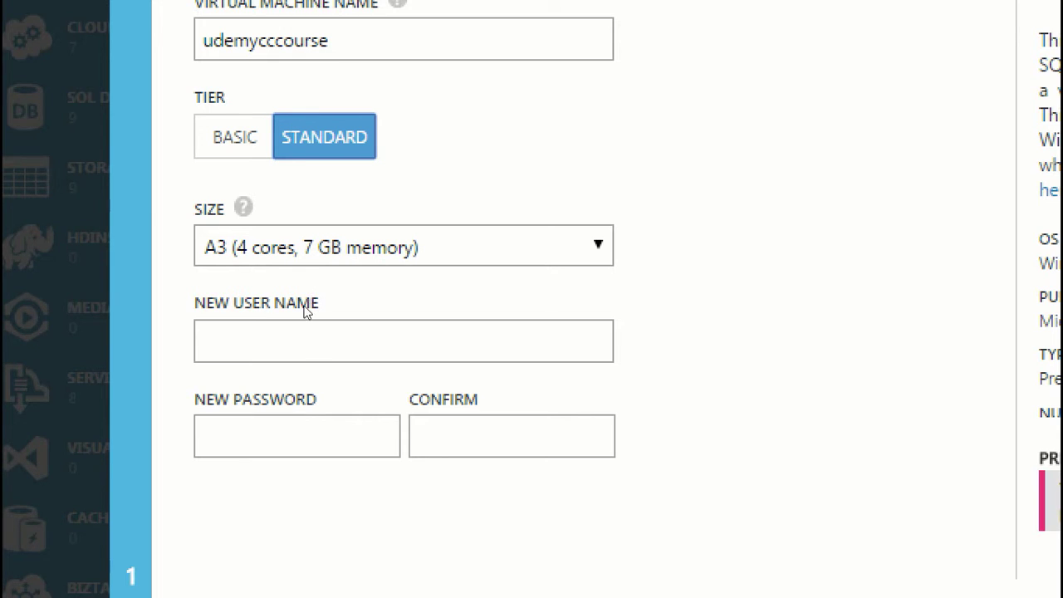
- Set the size to D11 (2 cores, 14 GB memory) after browsing the G-series sizes
left_click(316, 247)
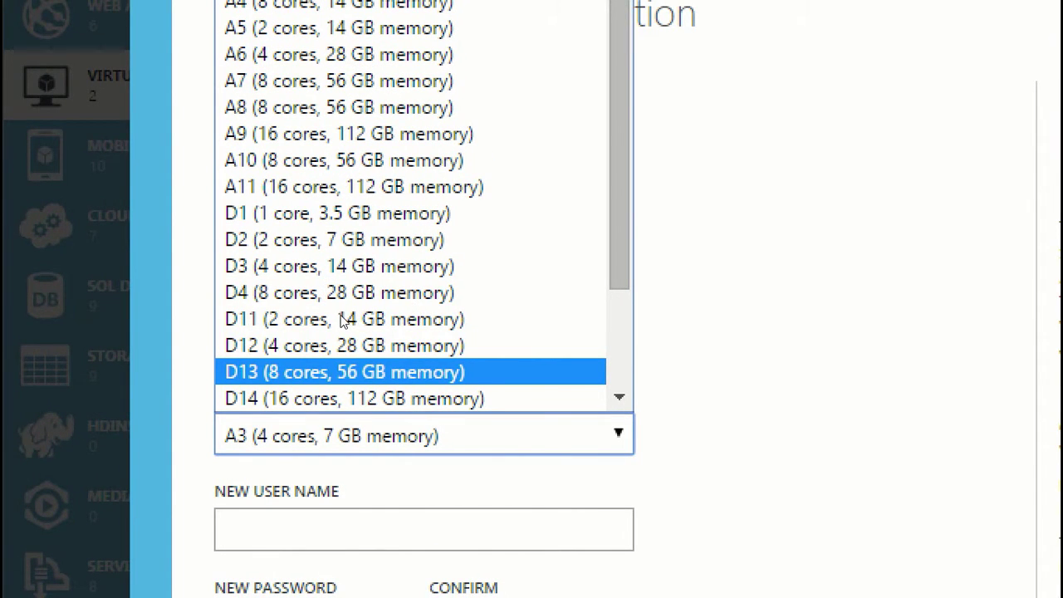
left_click(313, 319)
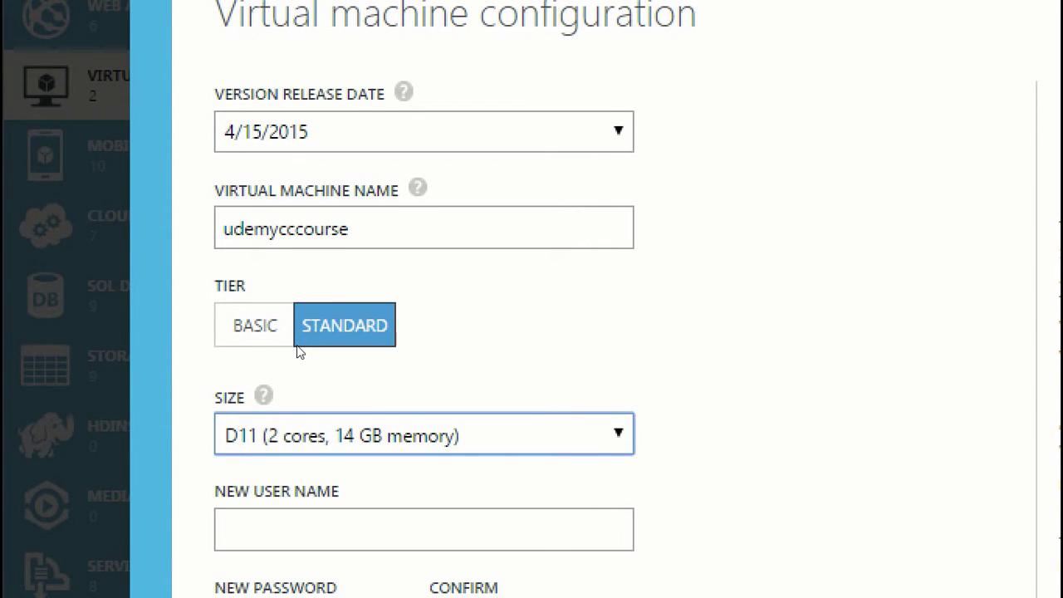
key("alt+Down")
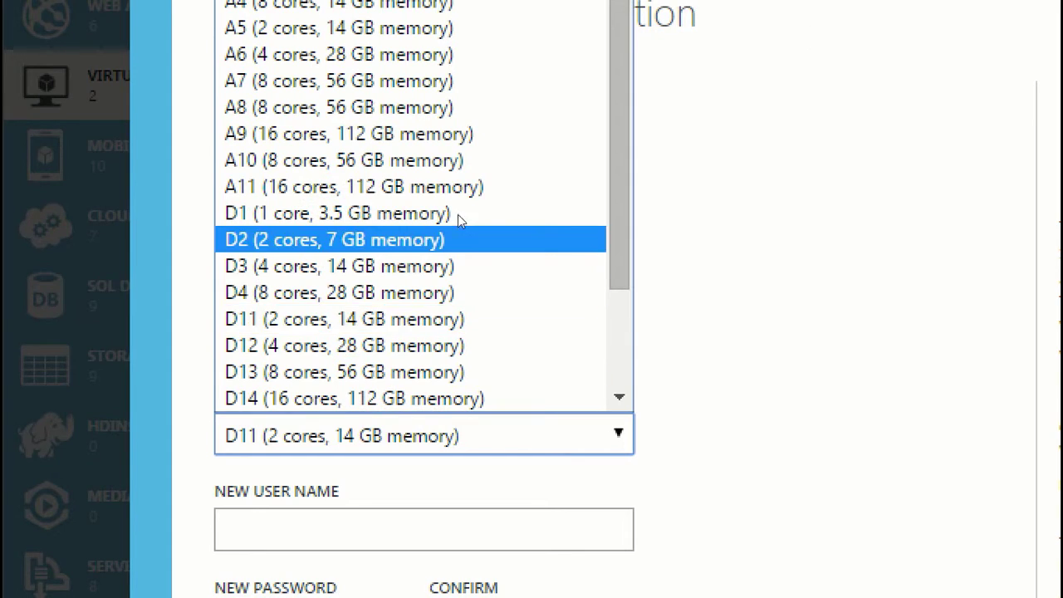
scroll(432, 239, "down", 2)
key("End")
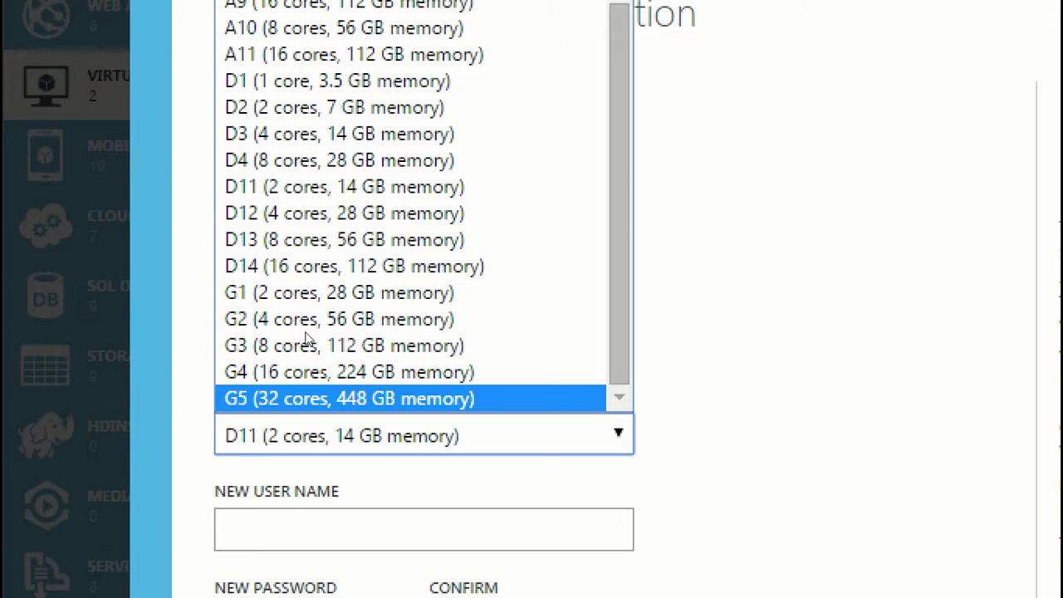
key("Up")
key("Up")
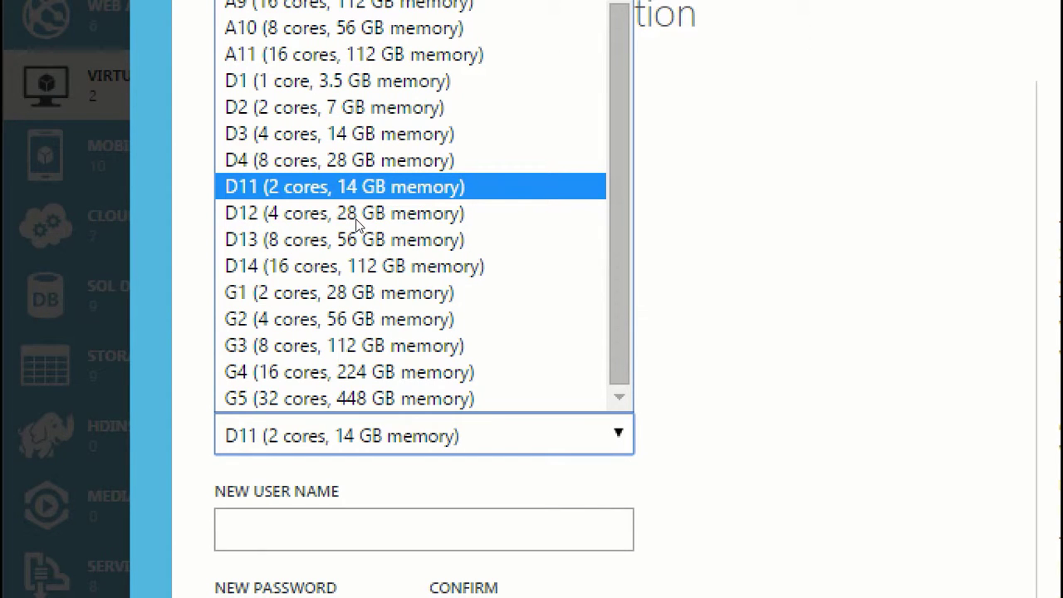
key("Return")
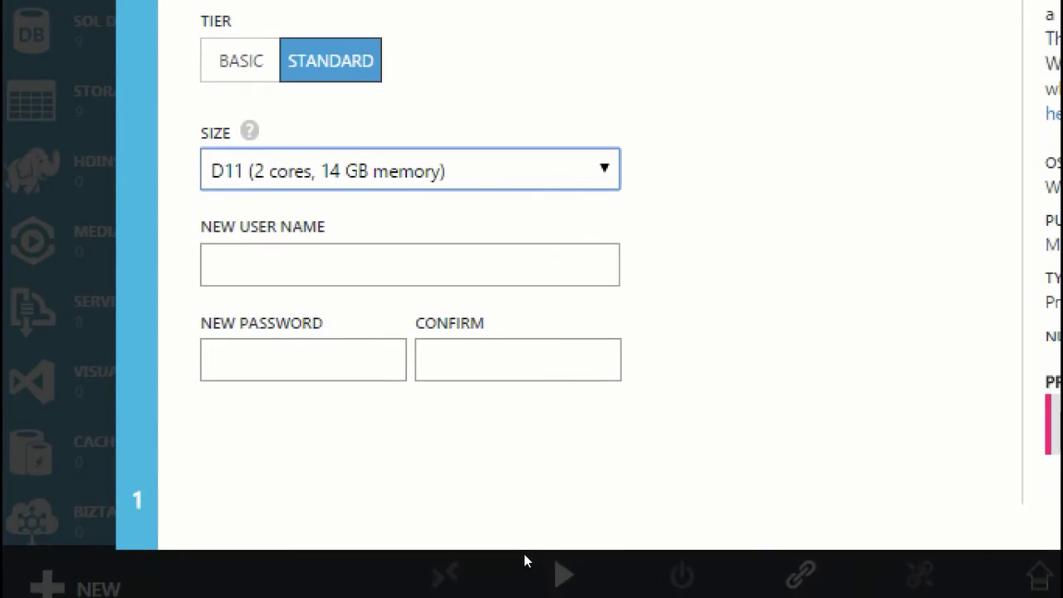
- Enter the admin user name and password, then advance to the cloud service step
key("Tab")
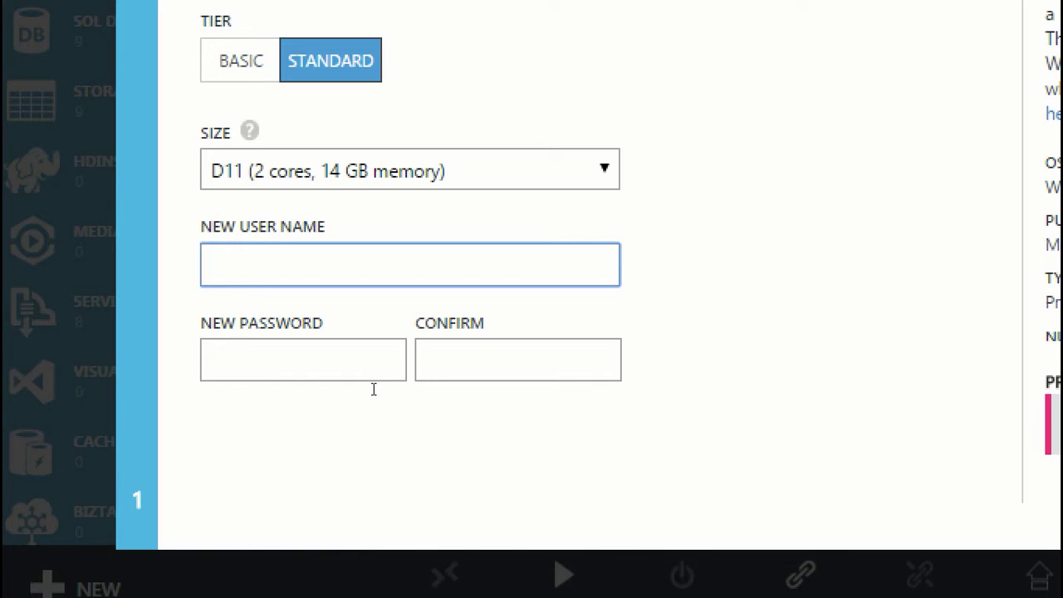
type("lalorosas")
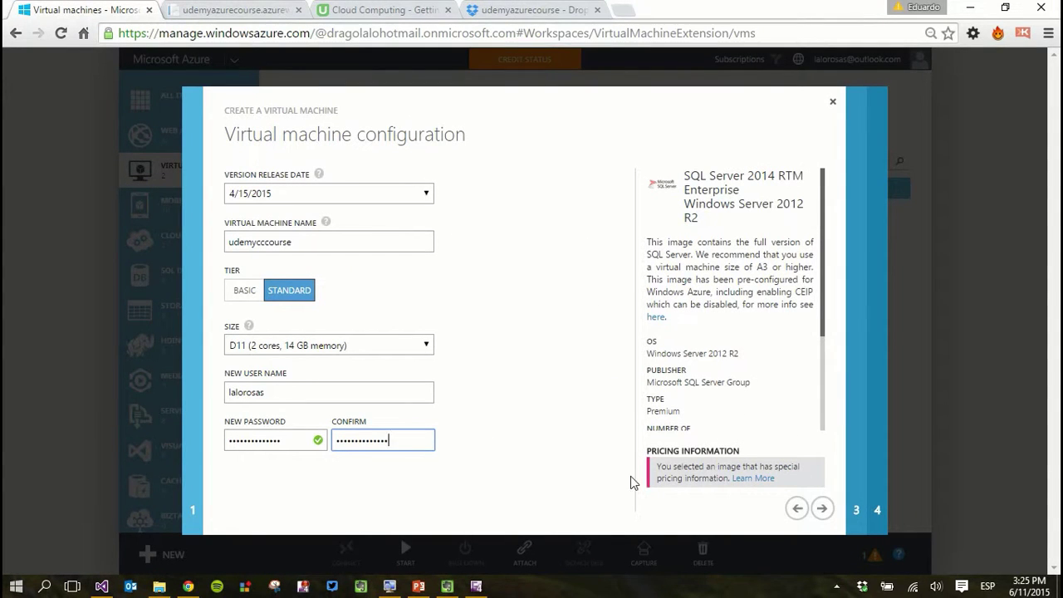
left_click(821, 507)
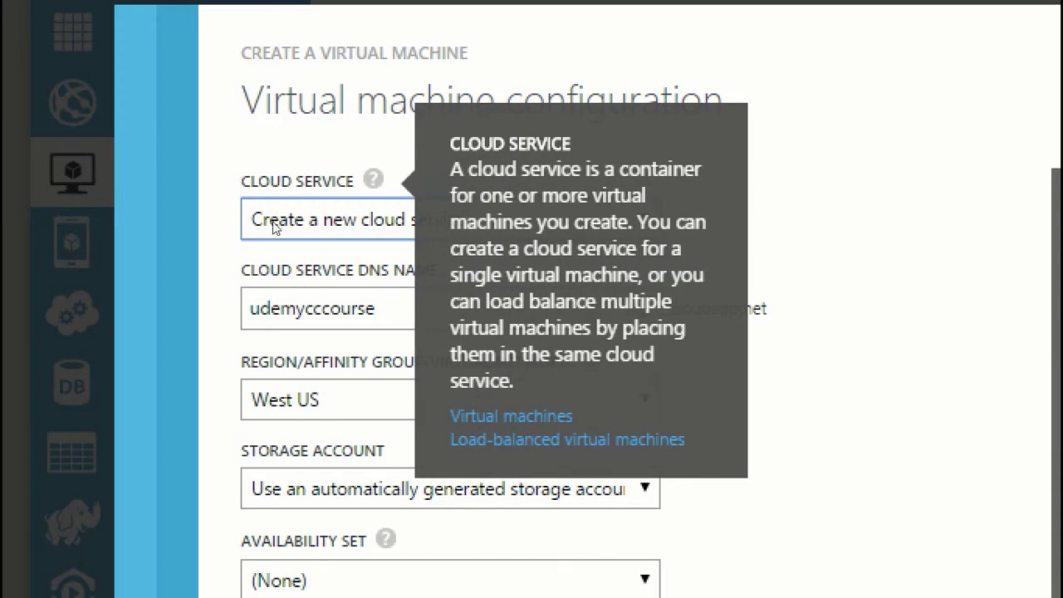
- Try an existing cloud service, then switch back to a new one with DNS name udemycccourse
left_click(265, 201)
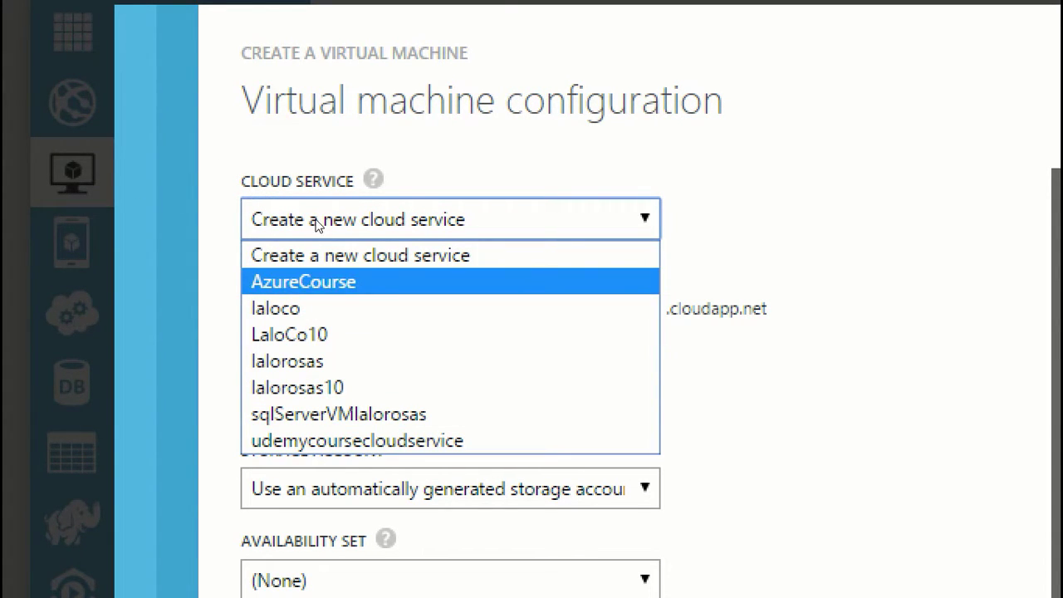
key("Down")
key("Down")
key("Down")
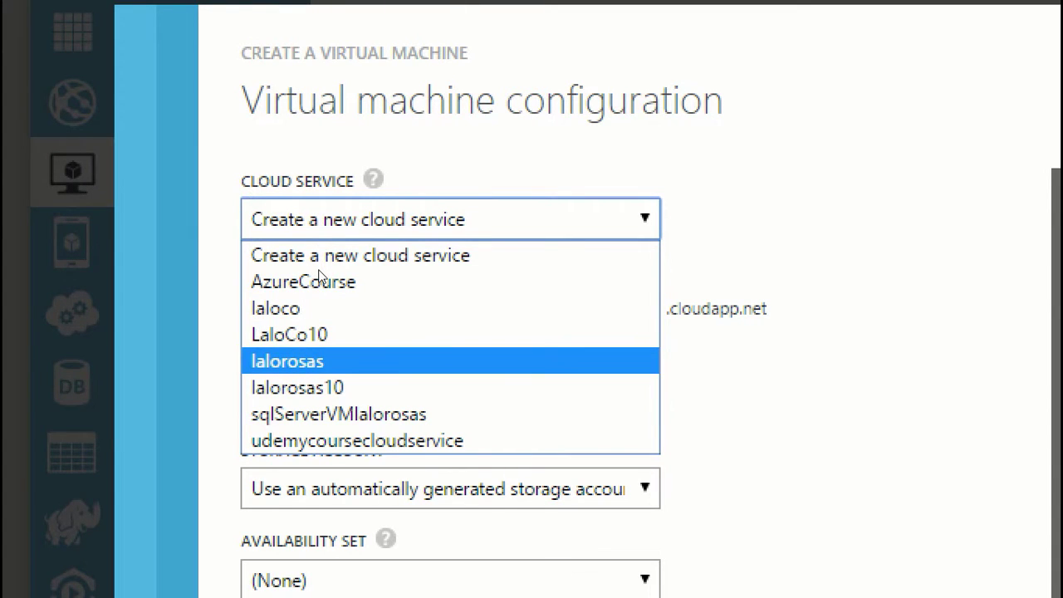
key("Return")
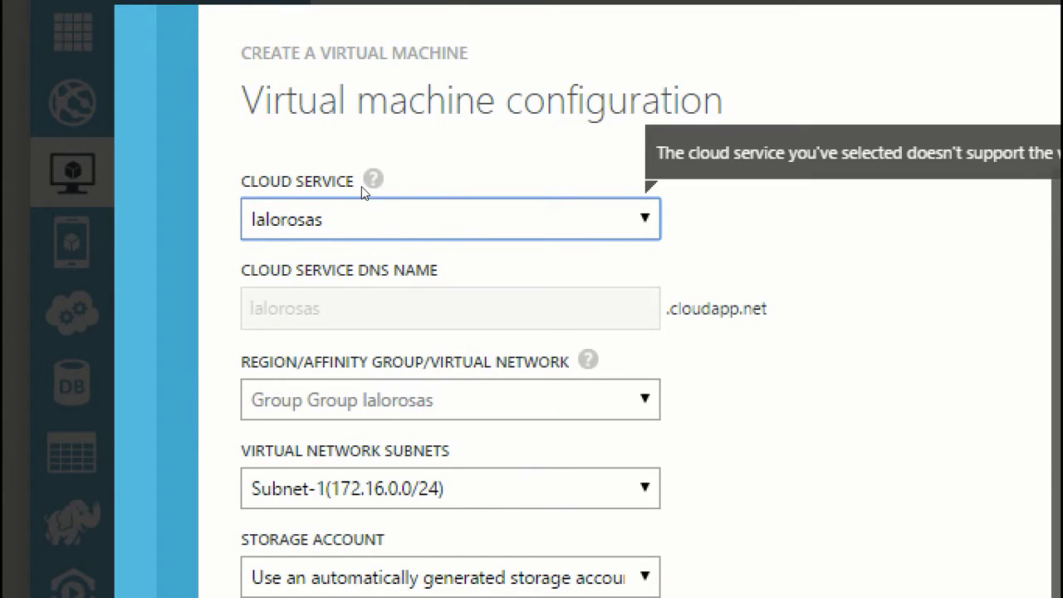
left_click(336, 220)
key("Up")
key("Up")
key("Up")
key("Up")
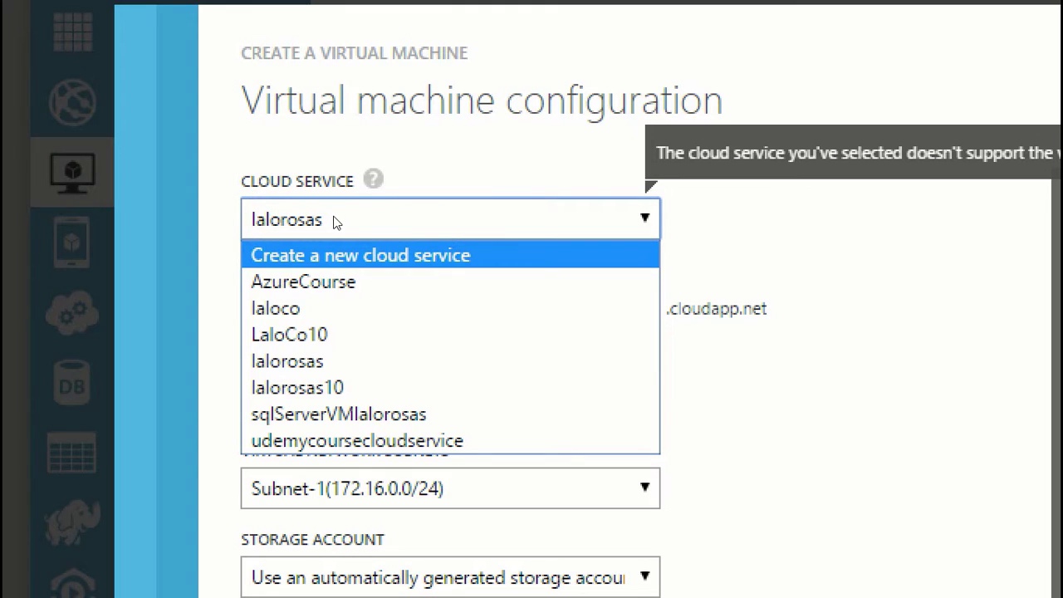
key("Return")
scroll(364, 244, "down", 2)
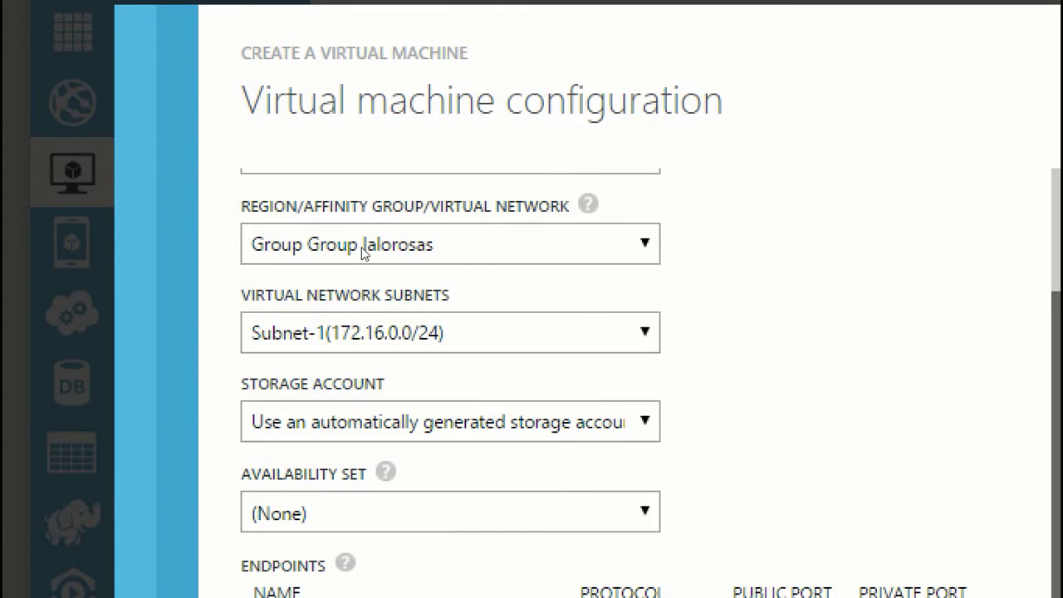
scroll(363, 250, "up", 4)
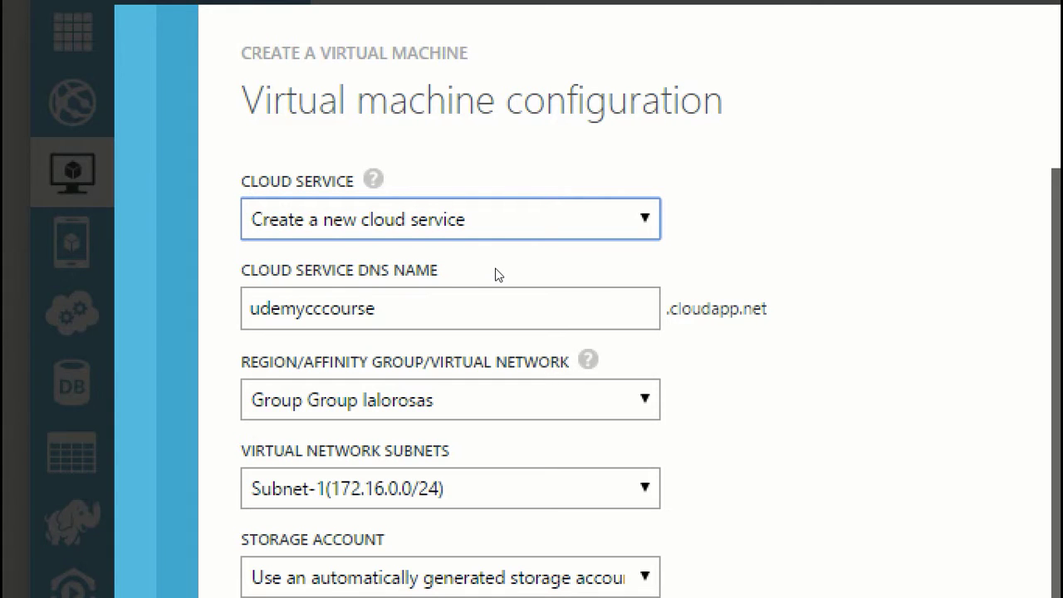
key("Tab")
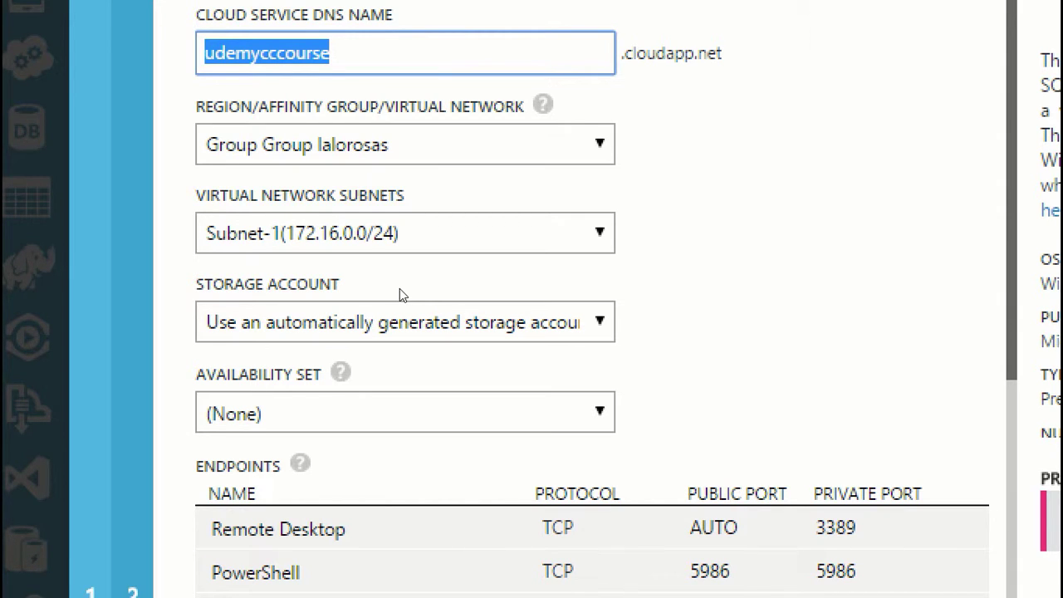
- Set the region to East US 2
key("Tab")
key("alt+Down")
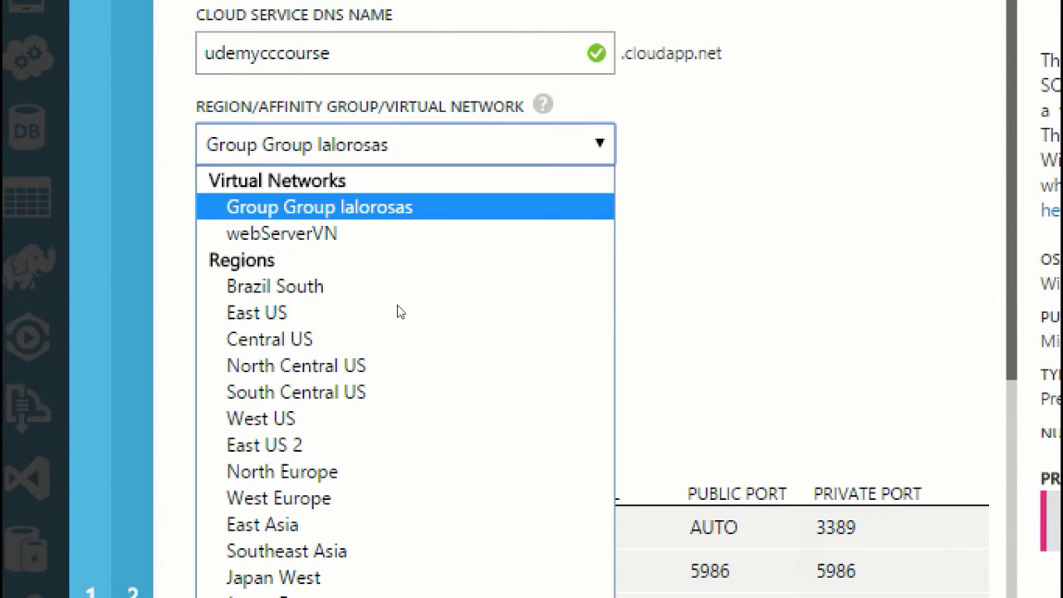
key("Down")
key("Down")
key("Down")
key("Down")
key("Down")
key("Down")
key("Down")
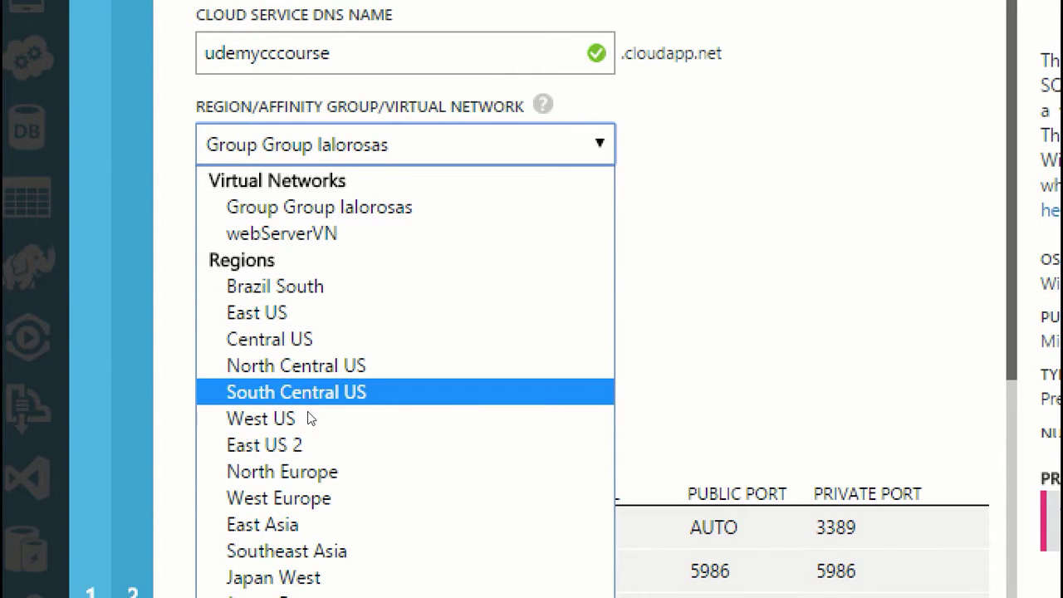
left_click(299, 437)
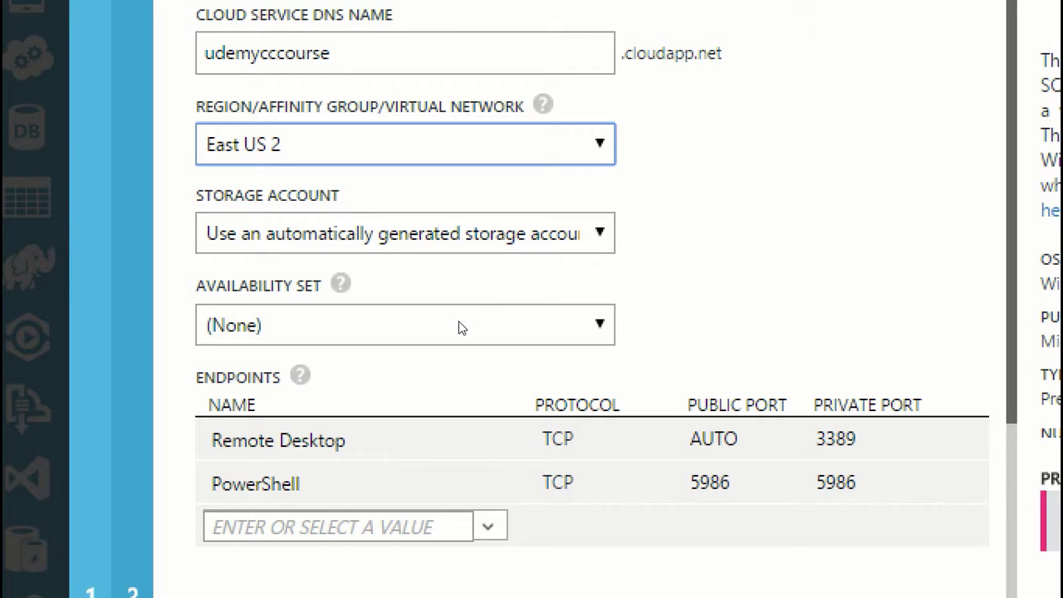
- Keep an automatically generated storage account and no availability set
key("Tab")
key("alt+Down")
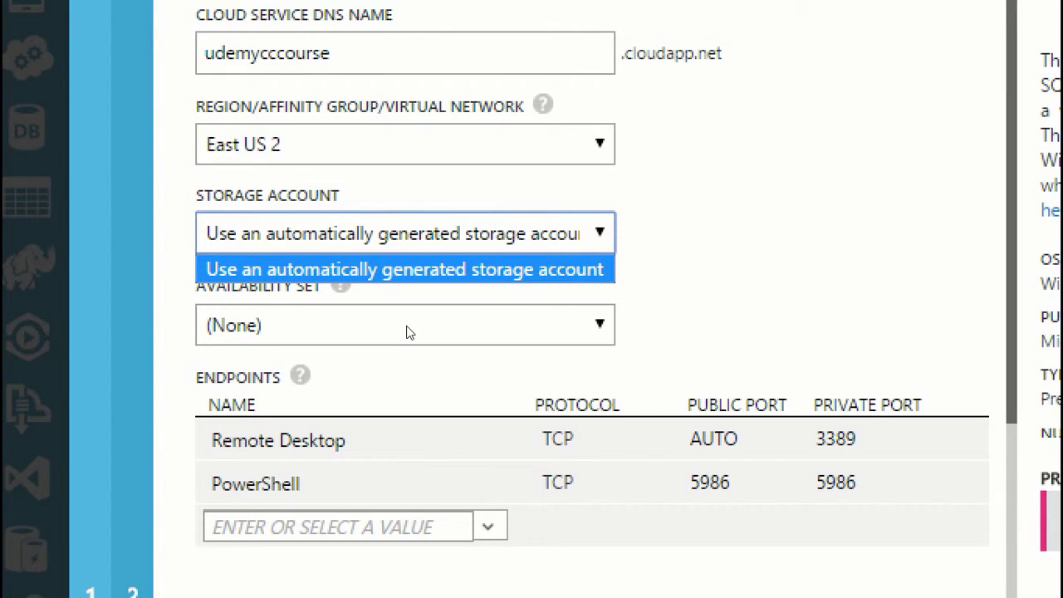
key("Return")
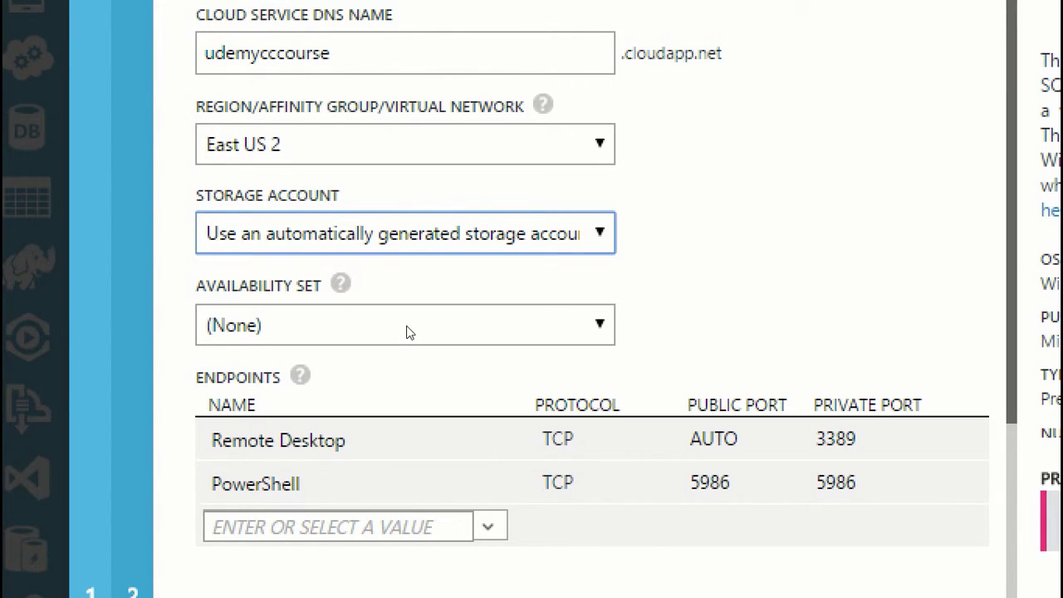
key("alt+Down")
key("Return")
key("Tab")
key("alt+Down")
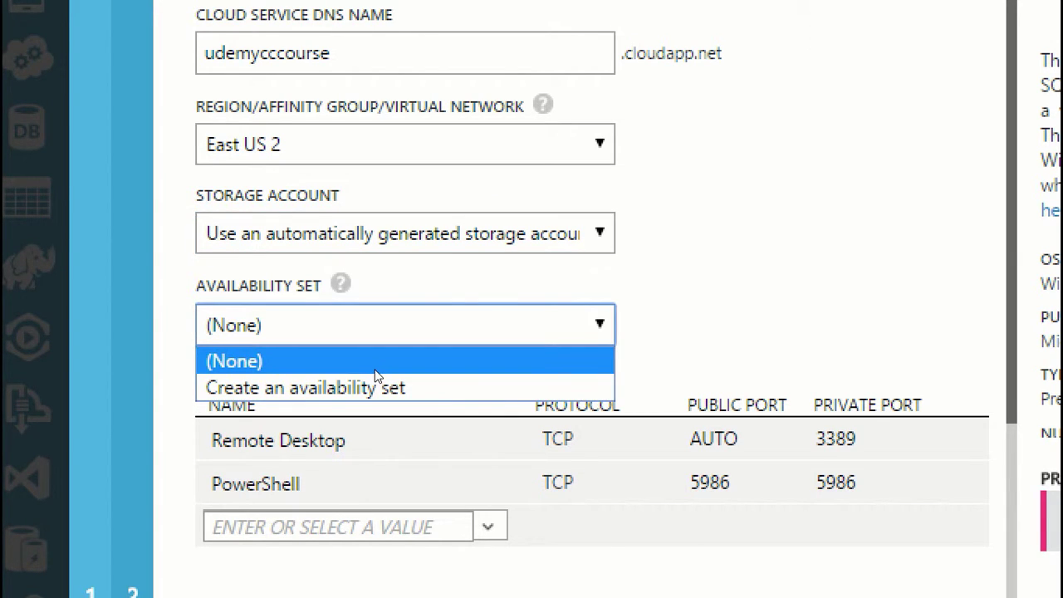
key("Return")
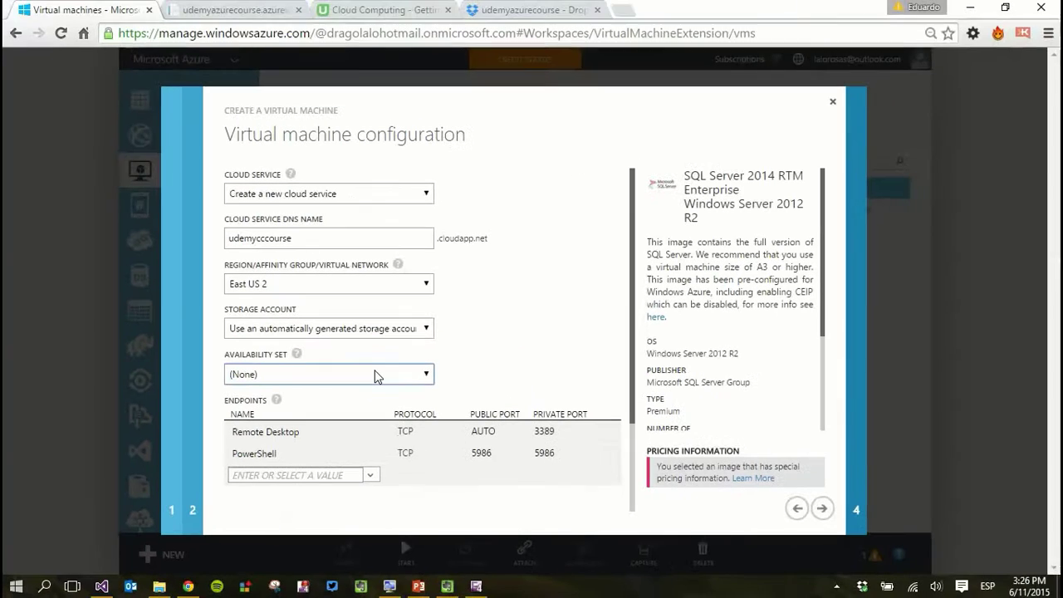
left_click(371, 476)
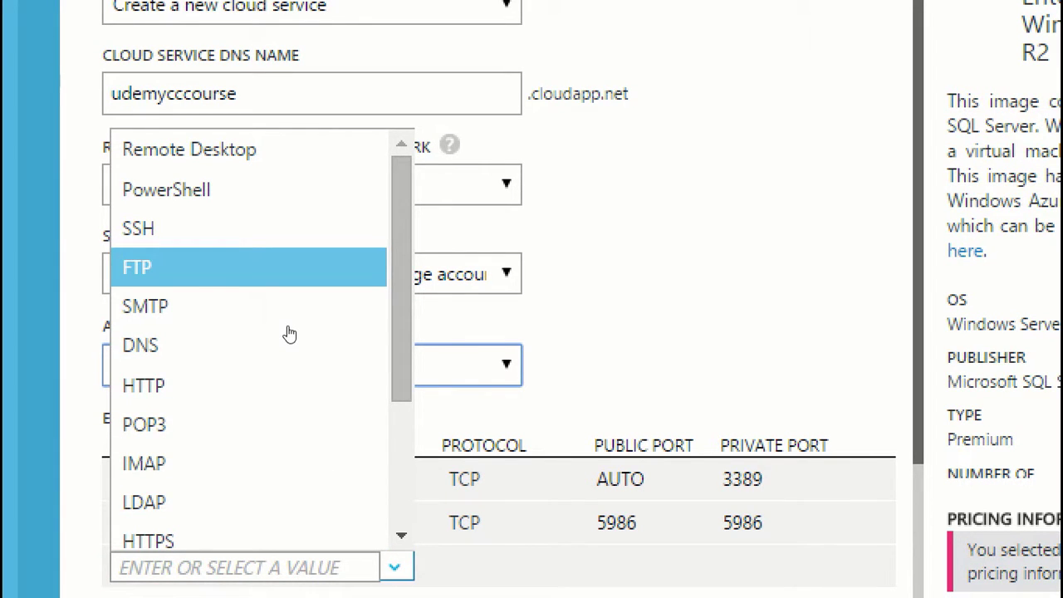
scroll(382, 388, "down", 2)
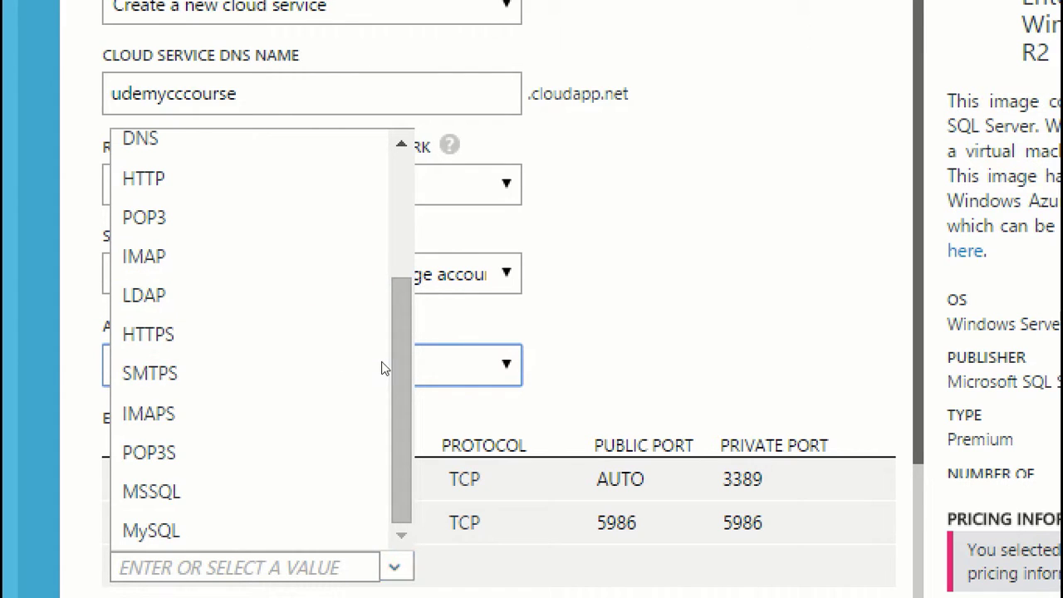
scroll(379, 362, "up", 1)
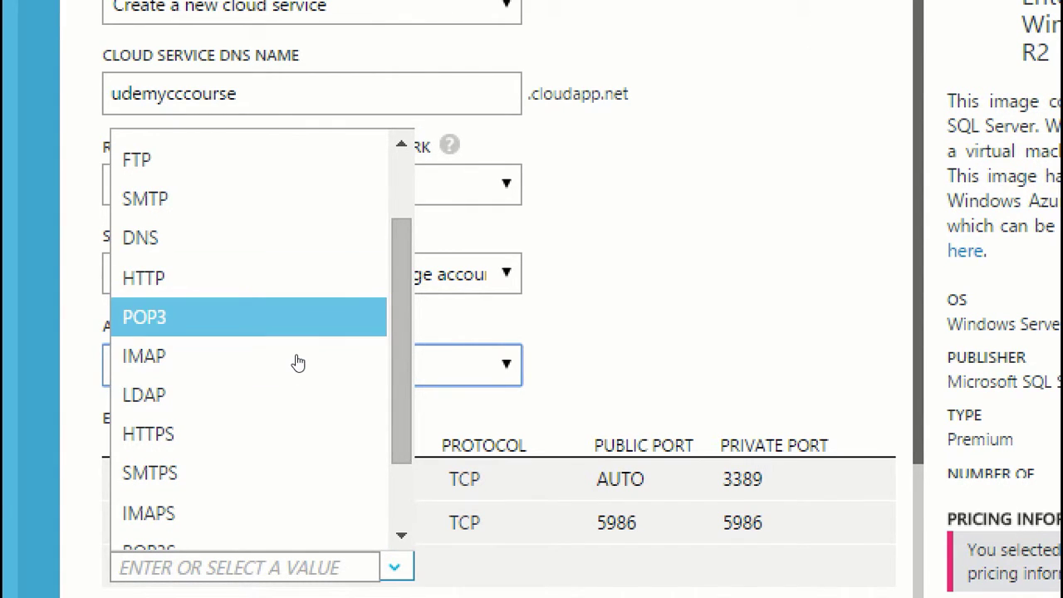
scroll(378, 392, "down", 1)
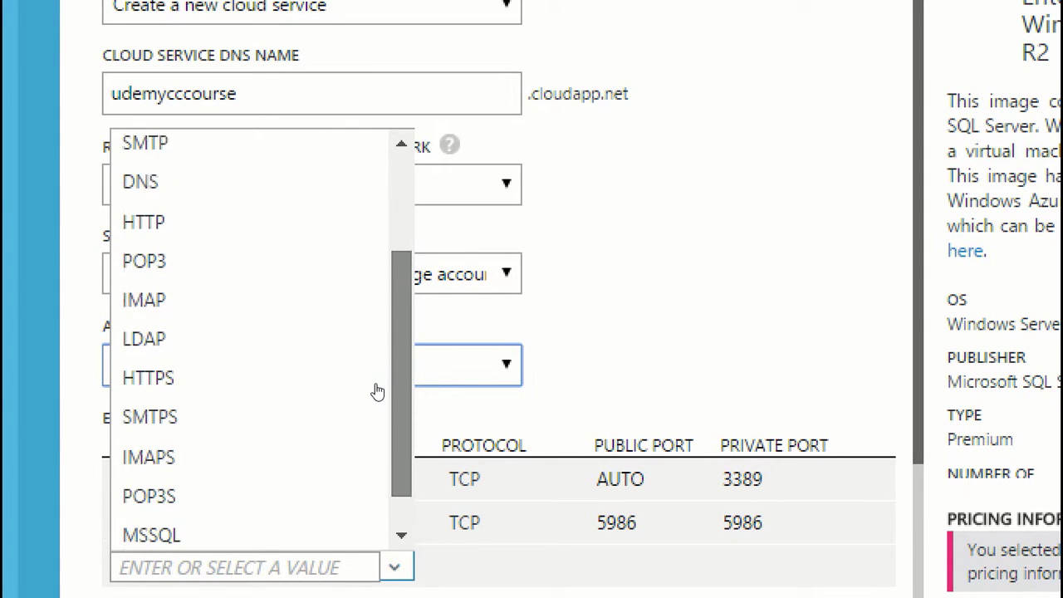
scroll(378, 391, "down", 1)
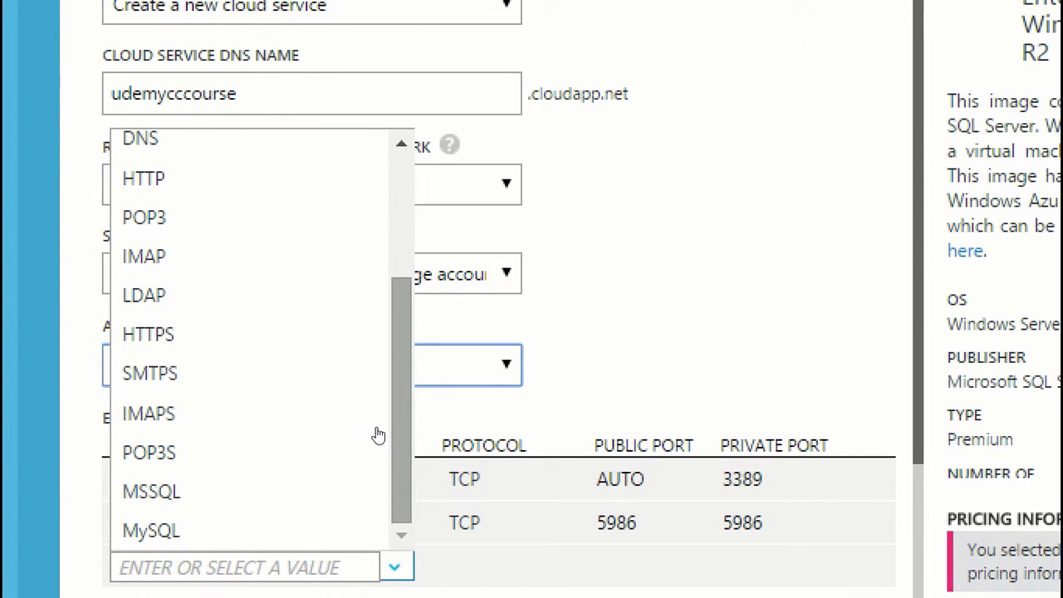
left_click(537, 362)
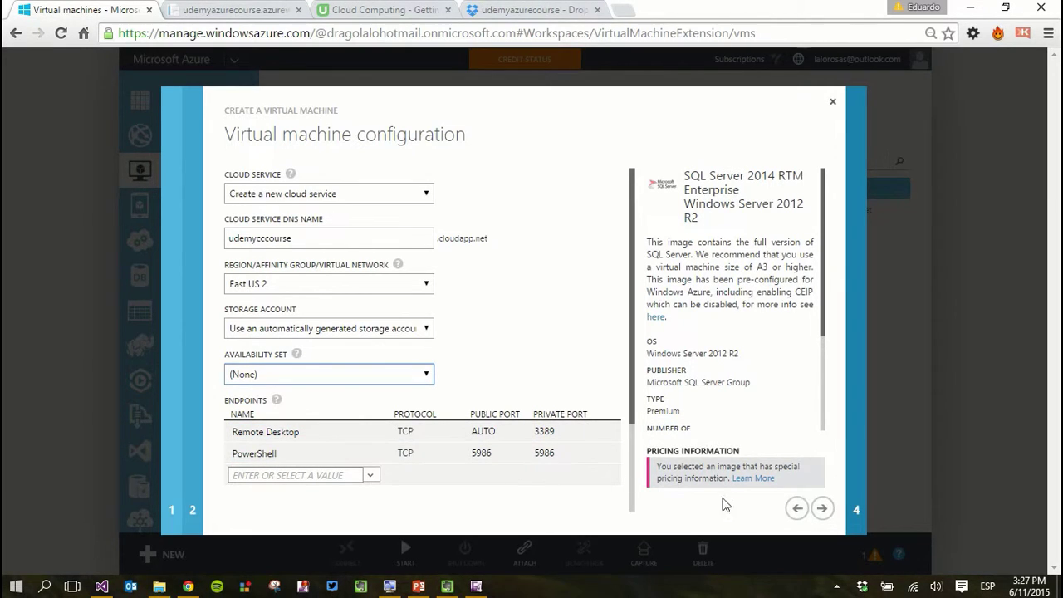
- Pass the VM Agent page and submit, so udemycccourse starts provisioning in East US 2
left_click(821, 507)
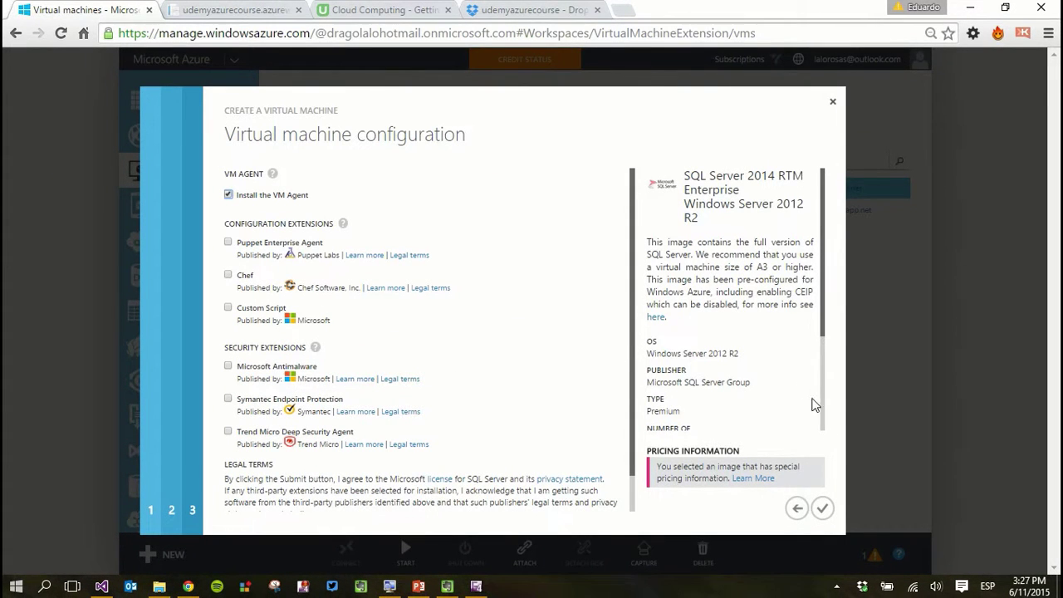
left_click(822, 508)
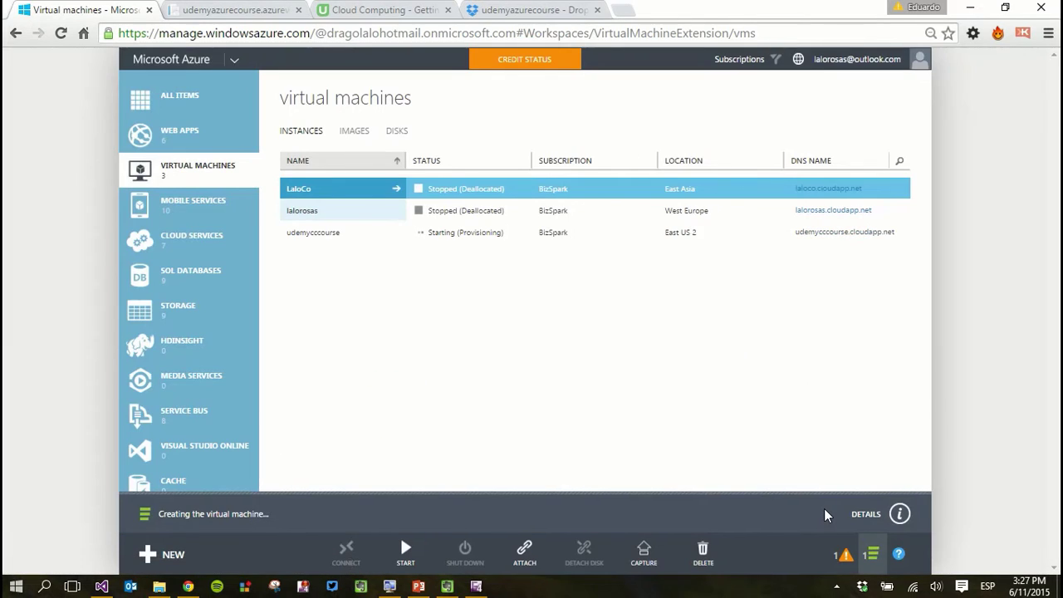